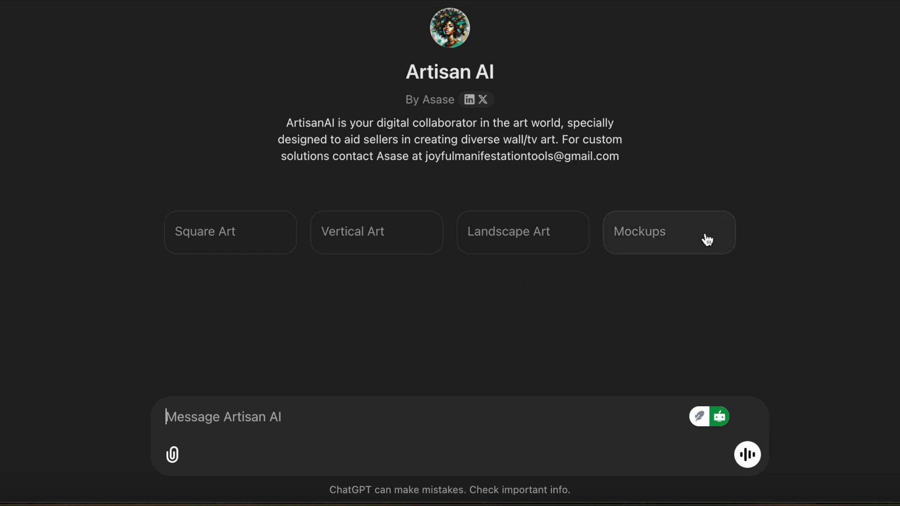
# - From the Mockups starter, request a random landscape-size mockup with a landscape TV frame inside the image, facing the viewer
pyautogui.click(681, 235)
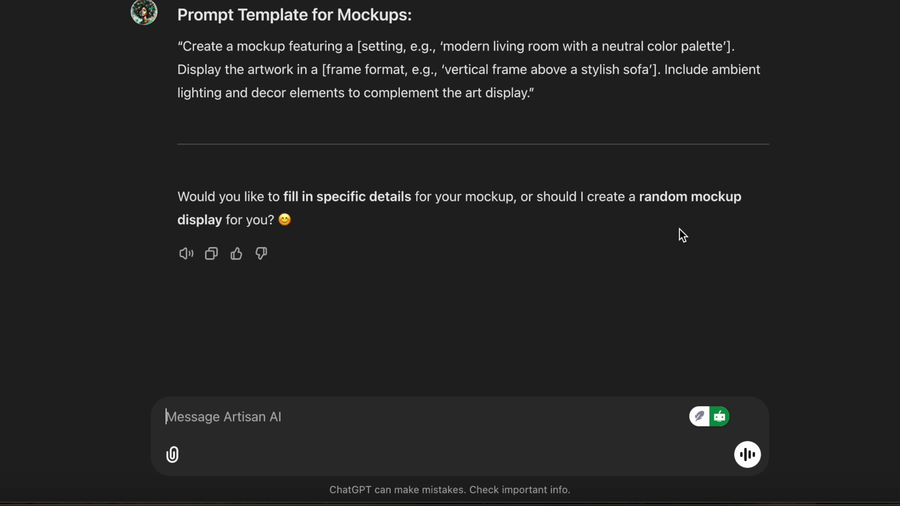
pyautogui.write('random')
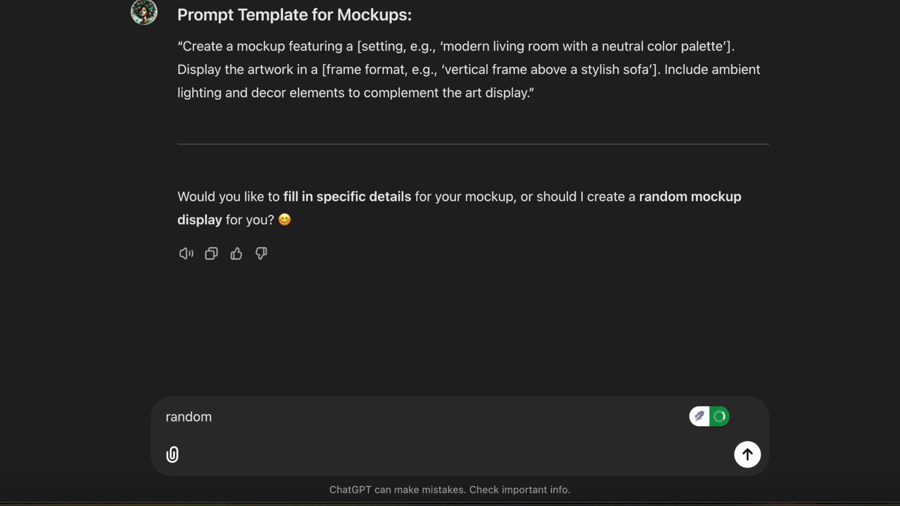
pyautogui.write(' landscape')
pyautogui.write('soz')
pyautogui.press('BackSpace')
pyautogui.press('BackSpace')
pyautogui.write('ize an')
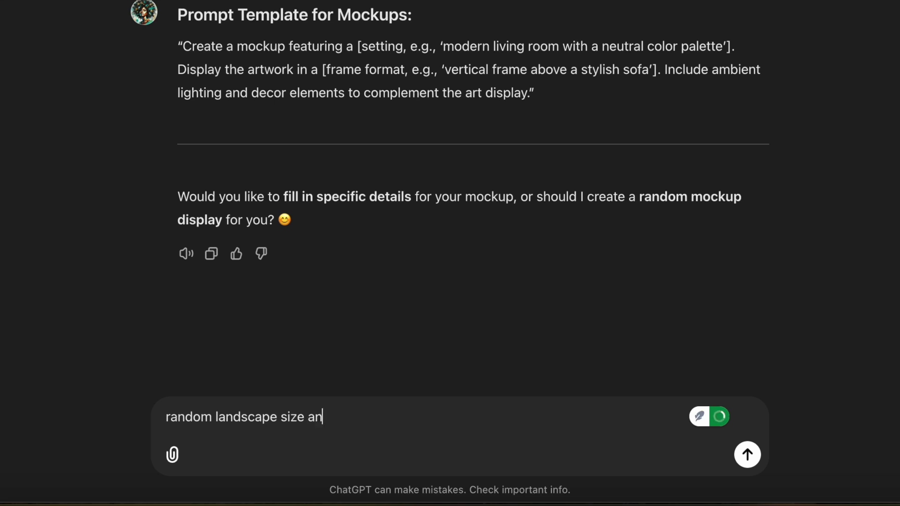
pyautogui.write('d make sure the ')
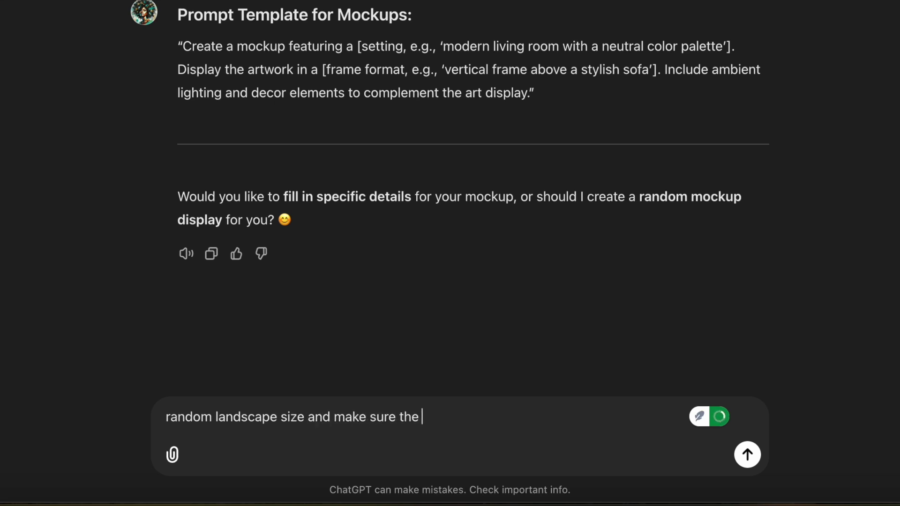
pyautogui.write('tv frame inside ')
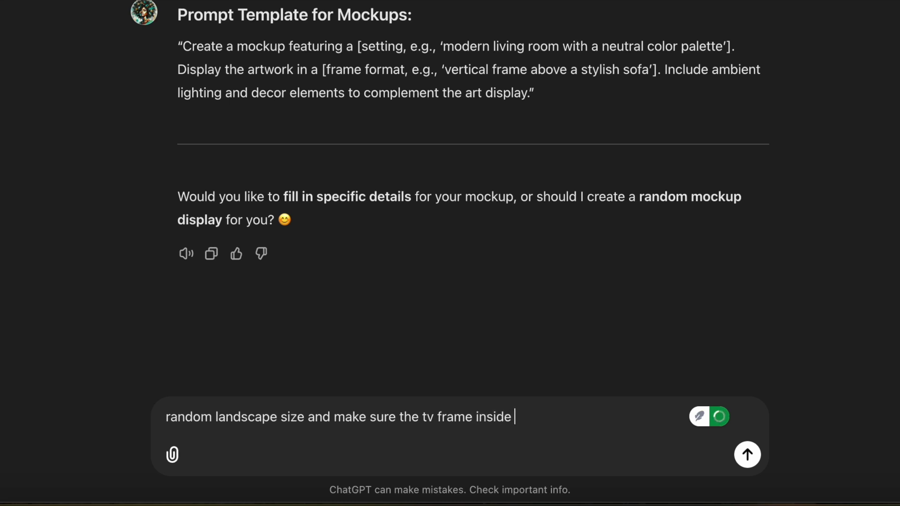
pyautogui.write('the image is l')
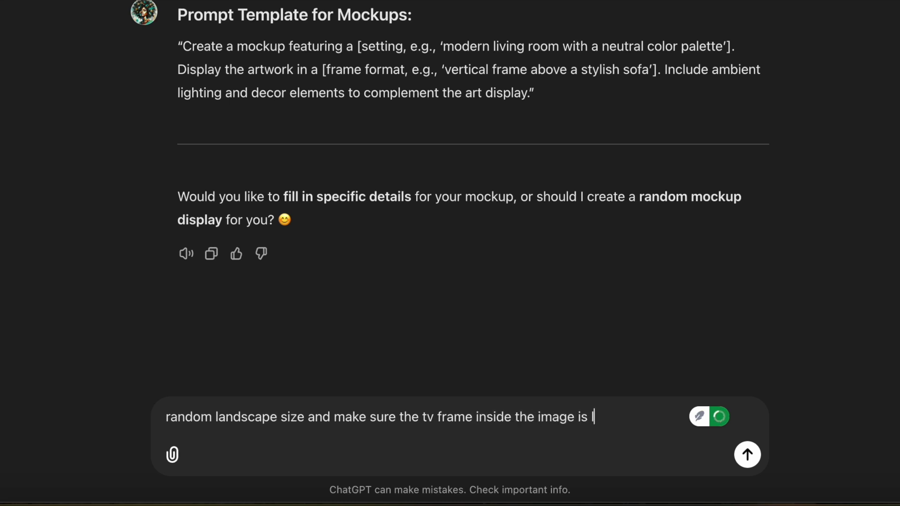
pyautogui.write('andscape')
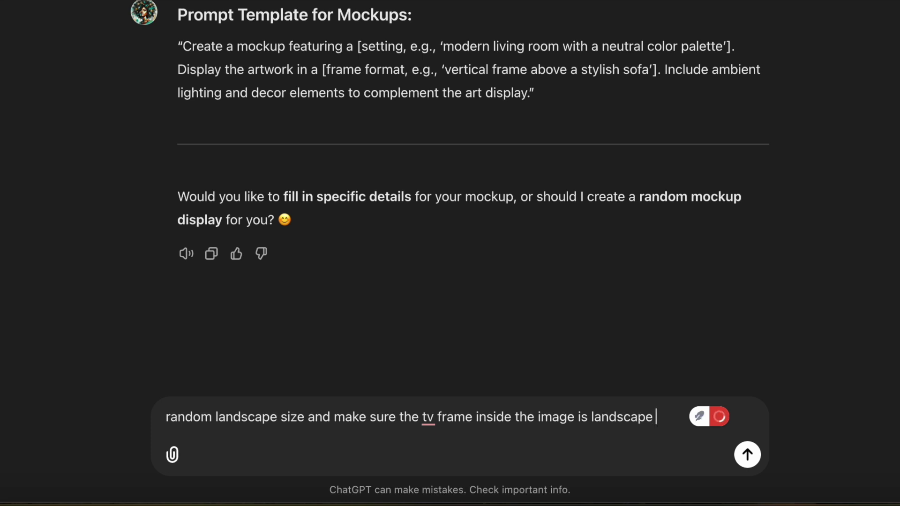
pyautogui.write(', also make sure it i')
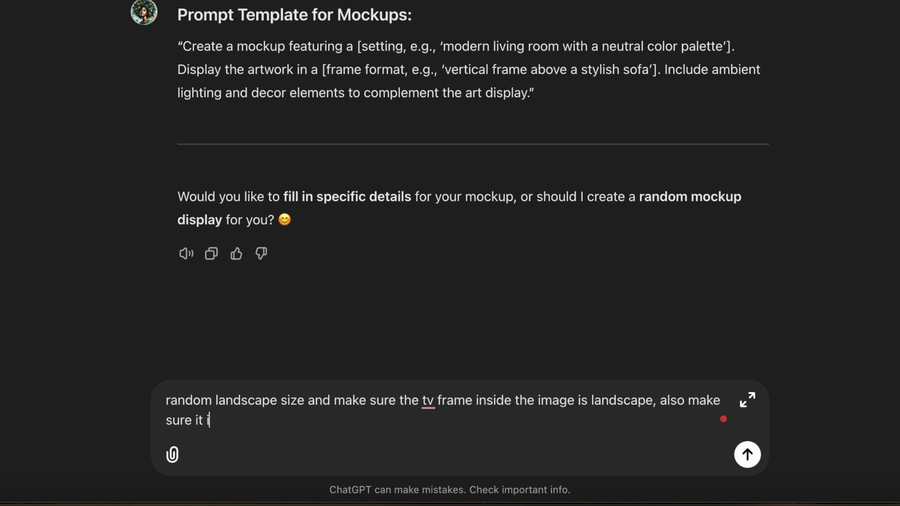
pyautogui.write('s facing the viewe')
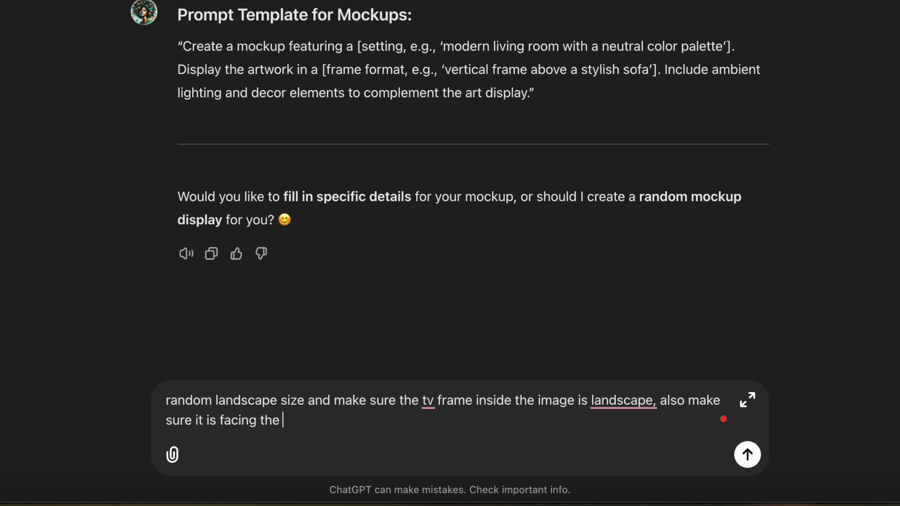
pyautogui.write('r')
pyautogui.press('Return')
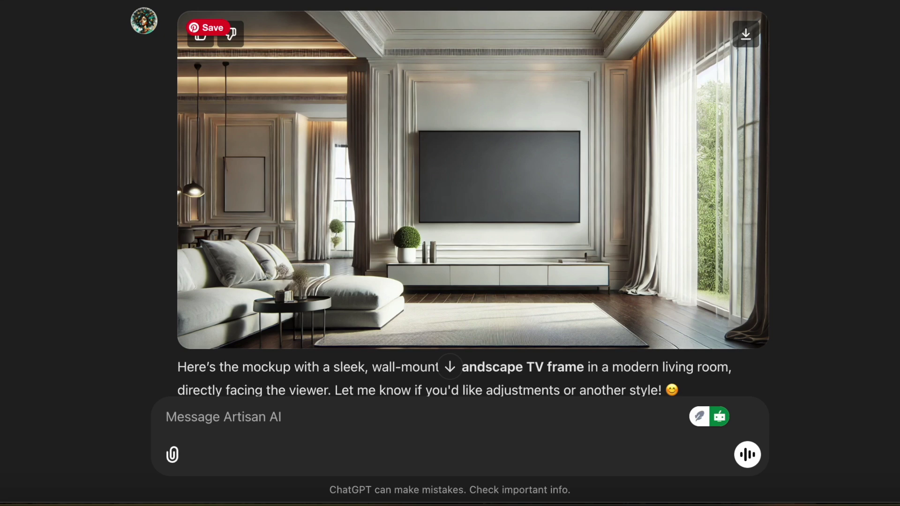
# - Copy the generated living room mockup image, switch to Canva and paste it onto blank page 1
pyautogui.rightClick(506, 203)
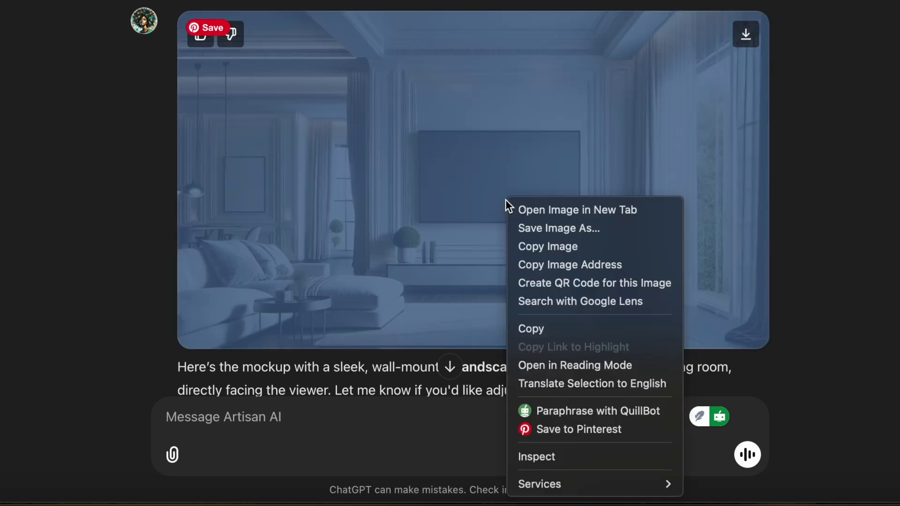
pyautogui.click(532, 246)
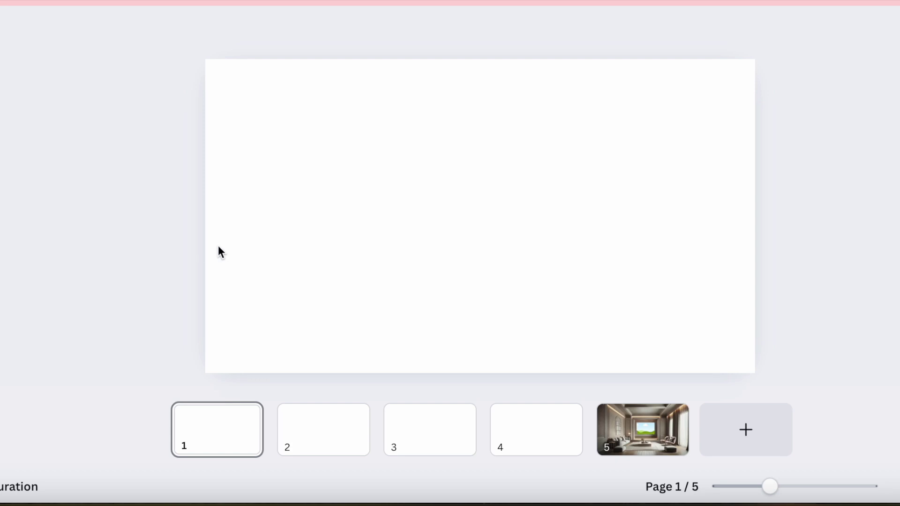
pyautogui.click(481, 249)
pyautogui.hotkey('ctrl', 'v')
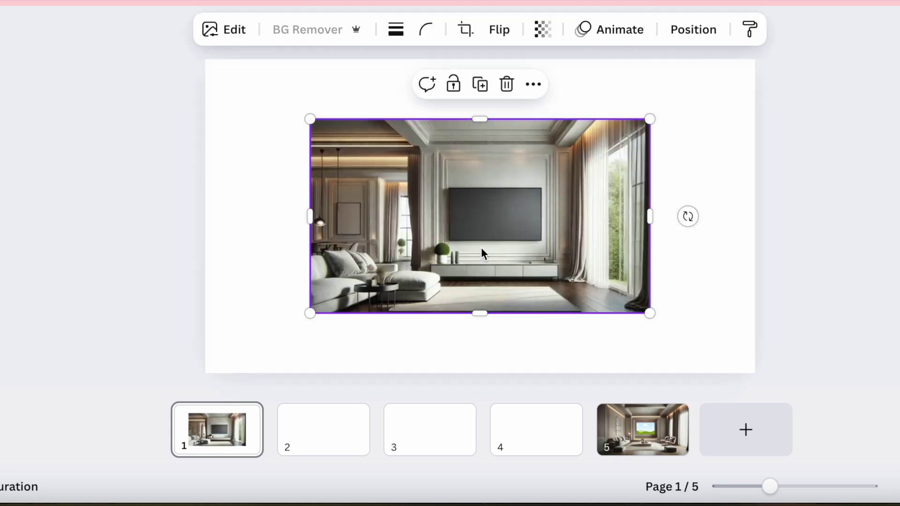
# - Set the pasted living room image as the background of page 1
pyautogui.click(534, 85)
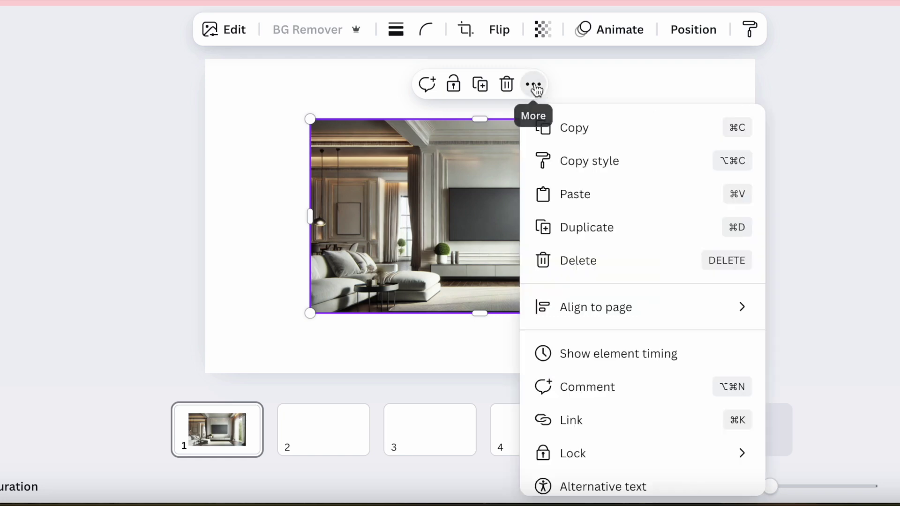
pyautogui.scroll(-3, 636, 355)
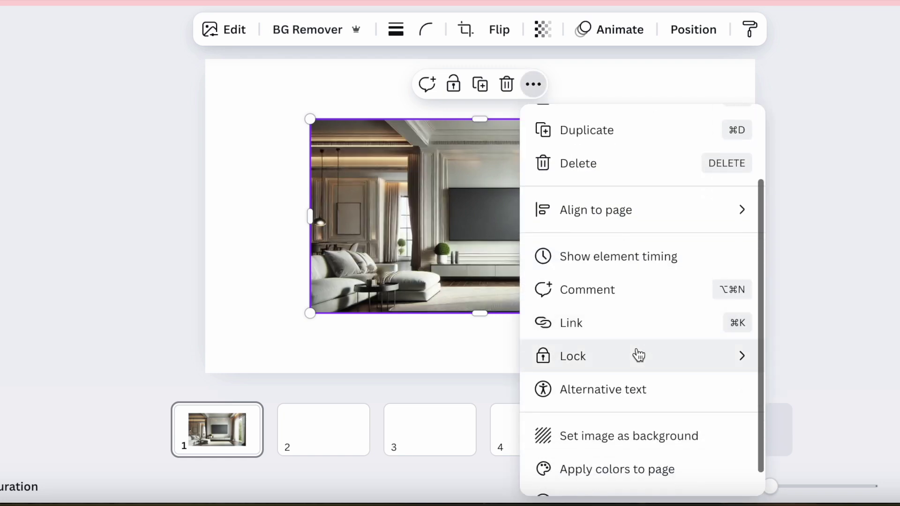
pyautogui.click(636, 437)
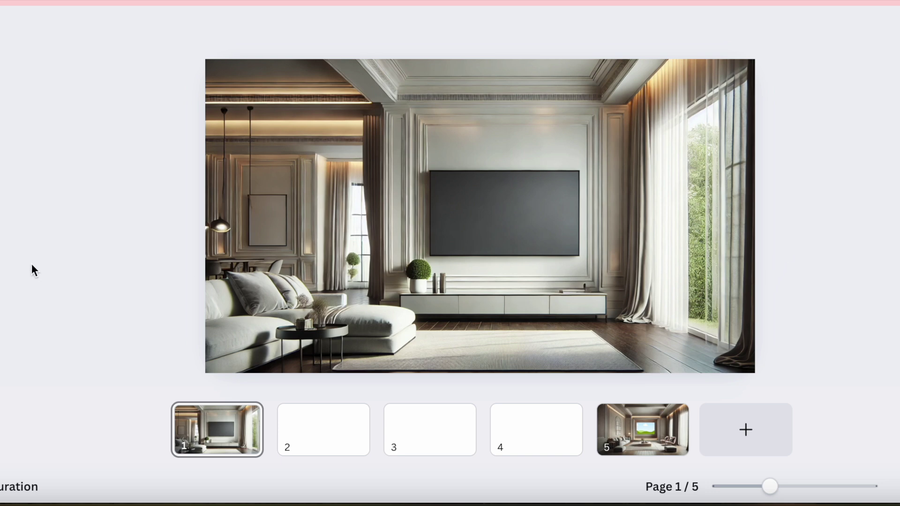
pyautogui.moveTo(0, 101)
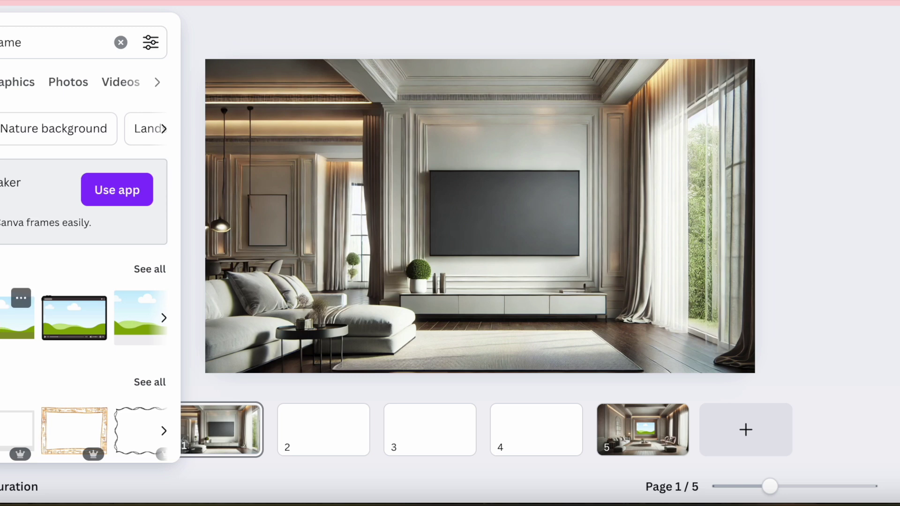
pyautogui.click(16, 319)
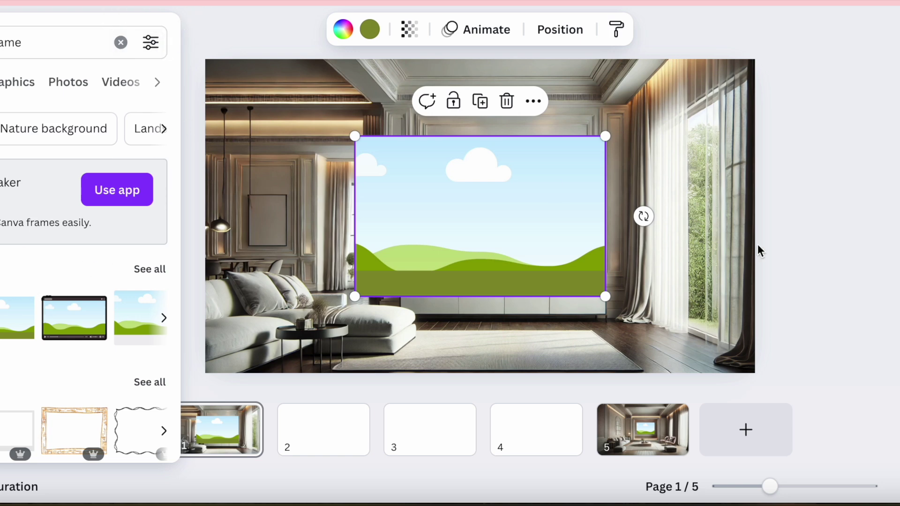
pyautogui.click(801, 266)
pyautogui.click(468, 193)
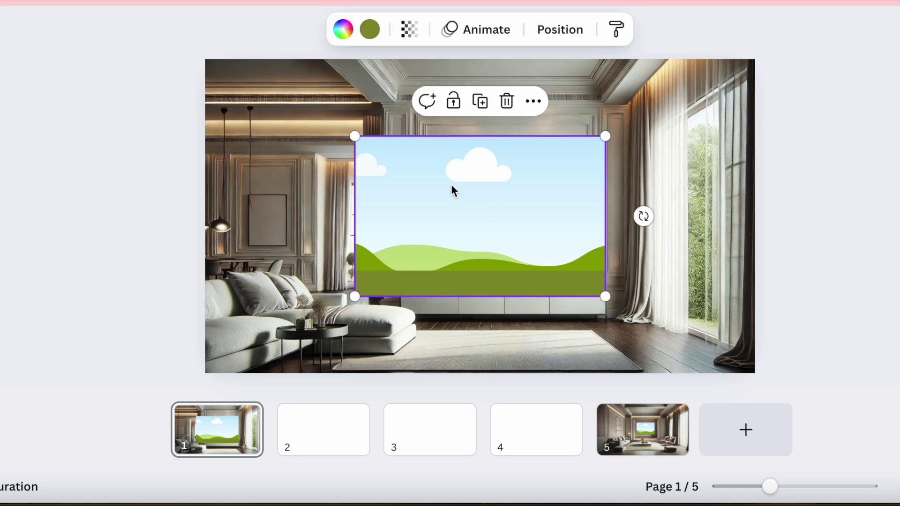
pyautogui.moveTo(354, 136); pyautogui.dragTo(451, 195)
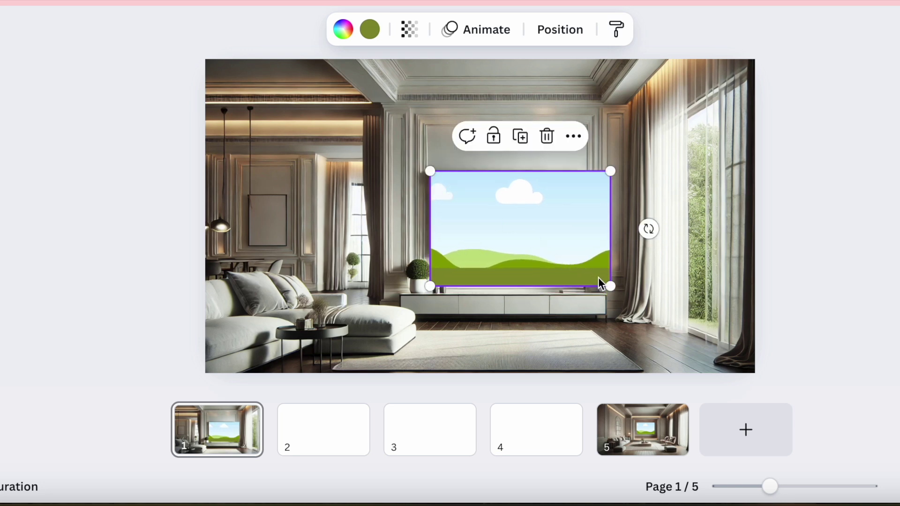
pyautogui.moveTo(610, 286); pyautogui.dragTo(561, 252)
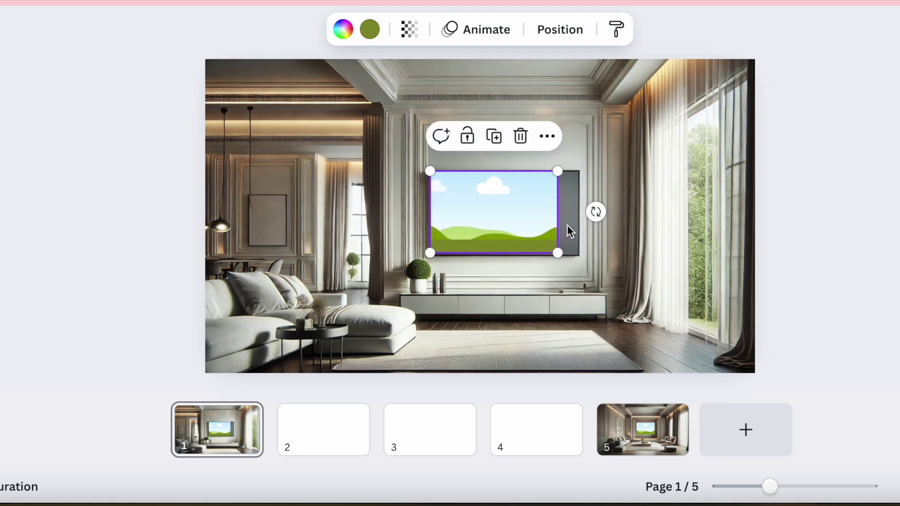
pyautogui.moveTo(562, 176); pyautogui.dragTo(595, 183)
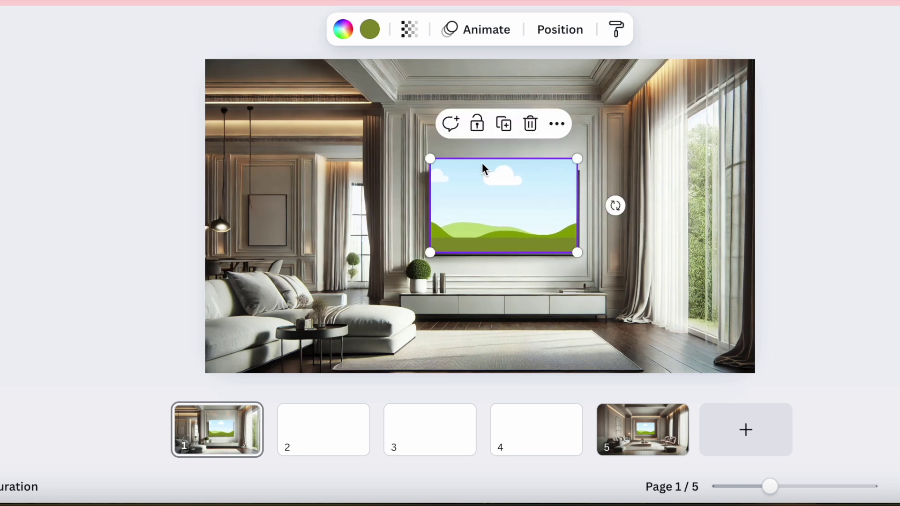
pyautogui.moveTo(431, 159); pyautogui.dragTo(436, 195)
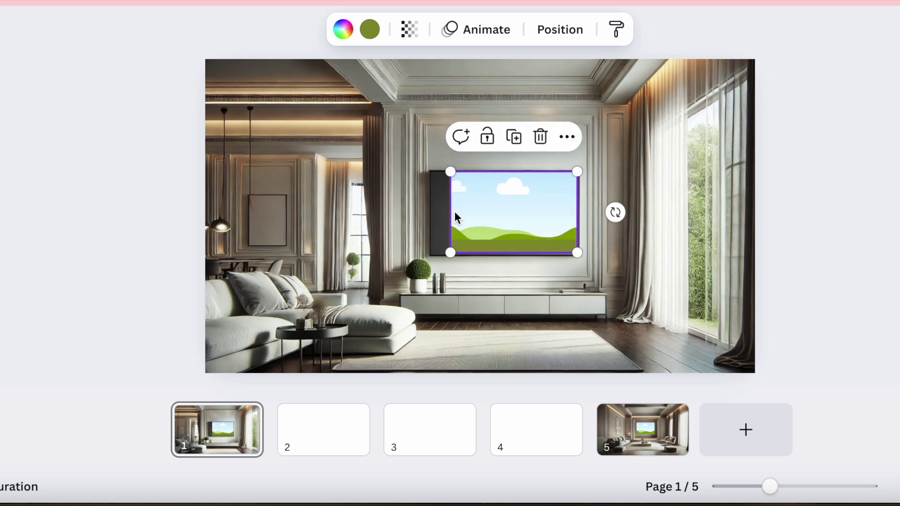
pyautogui.click(540, 137)
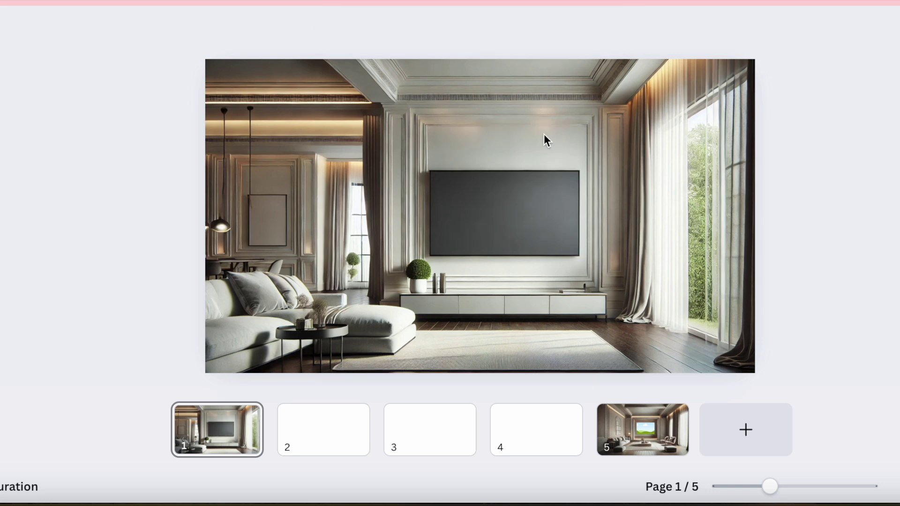
# - Add a rectangular landscape frame with freely adjustable sides to page 1 from the frame search results
pyautogui.click(3, 81)
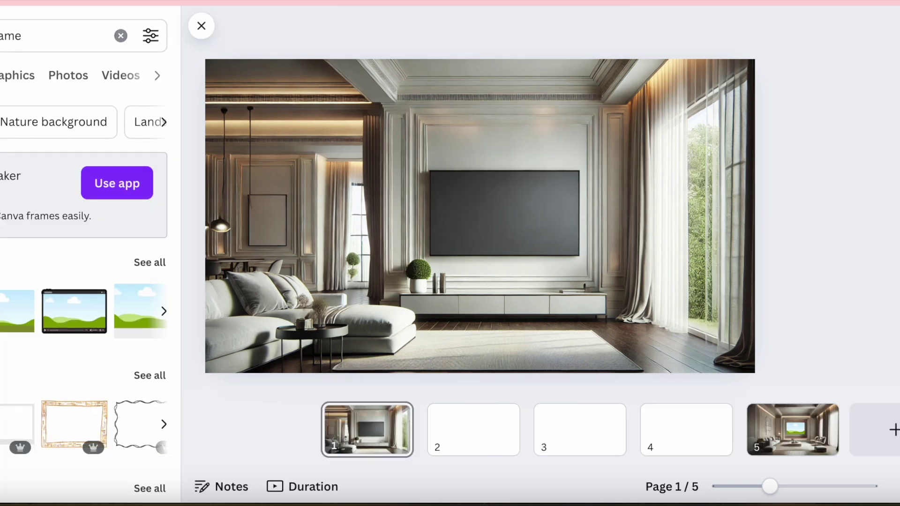
pyautogui.click(17, 312)
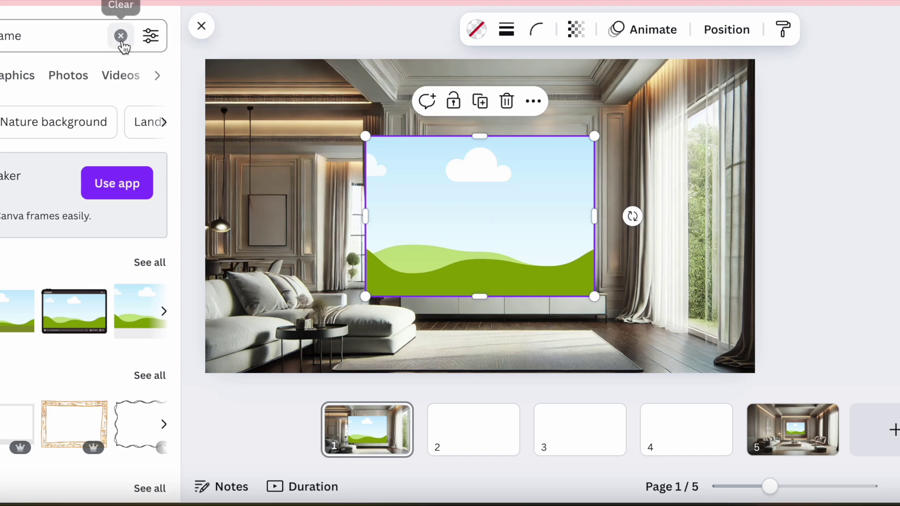
pyautogui.click(202, 25)
# - Move and resize the landscape frame so it covers the wall-mounted TV screen from edge to edge
pyautogui.moveTo(457, 185); pyautogui.dragTo(520, 220)
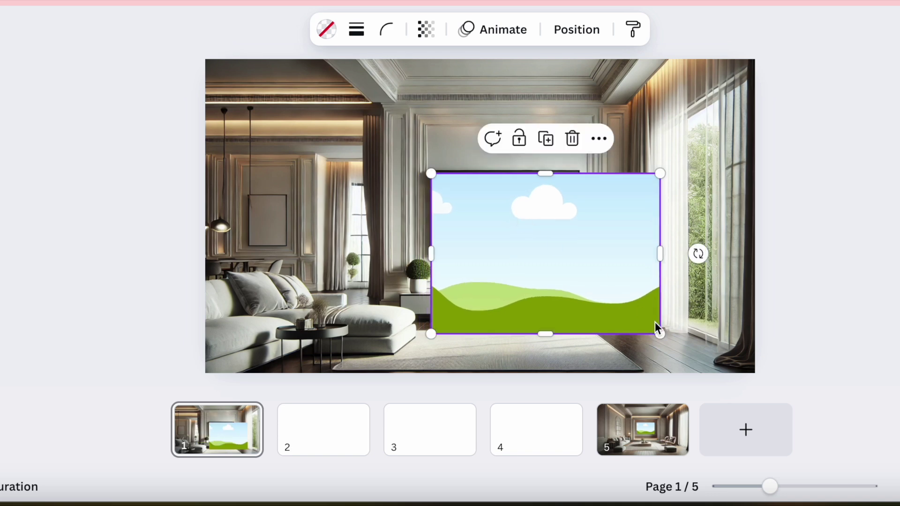
pyautogui.moveTo(660, 334); pyautogui.dragTo(578, 213)
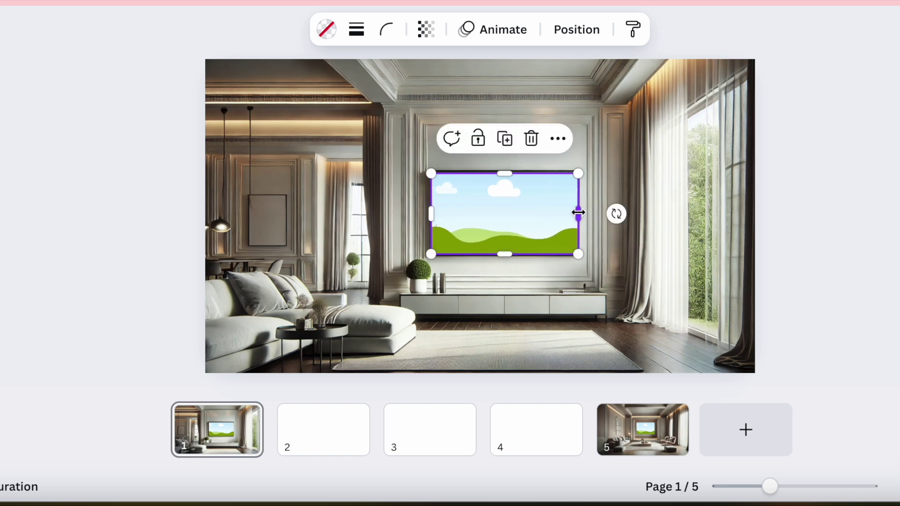
pyautogui.moveTo(505, 173); pyautogui.dragTo(504, 171)
pyautogui.click(885, 285)
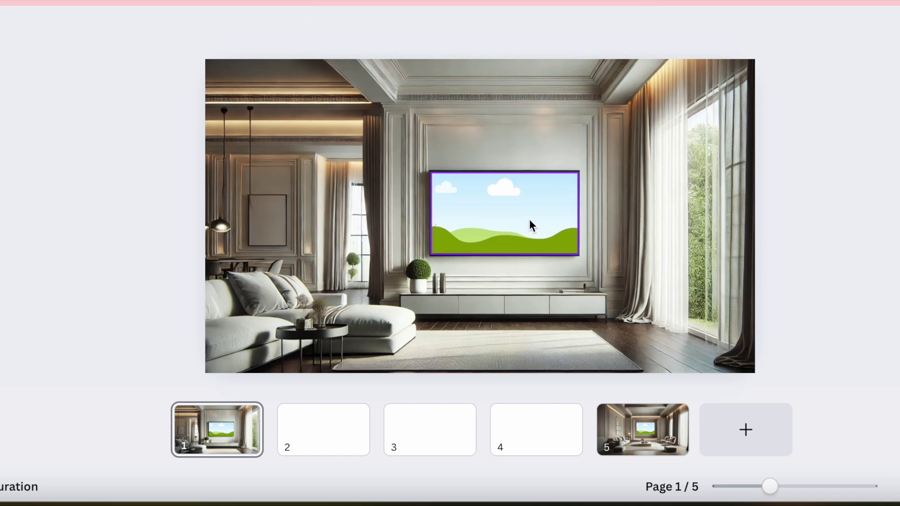
pyautogui.click(465, 222)
pyautogui.moveTo(431, 211); pyautogui.dragTo(430, 211)
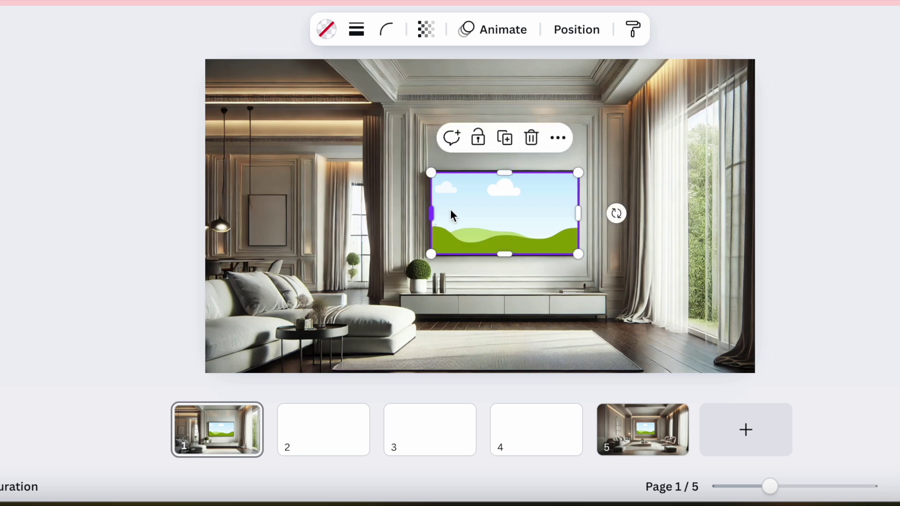
pyautogui.click(849, 270)
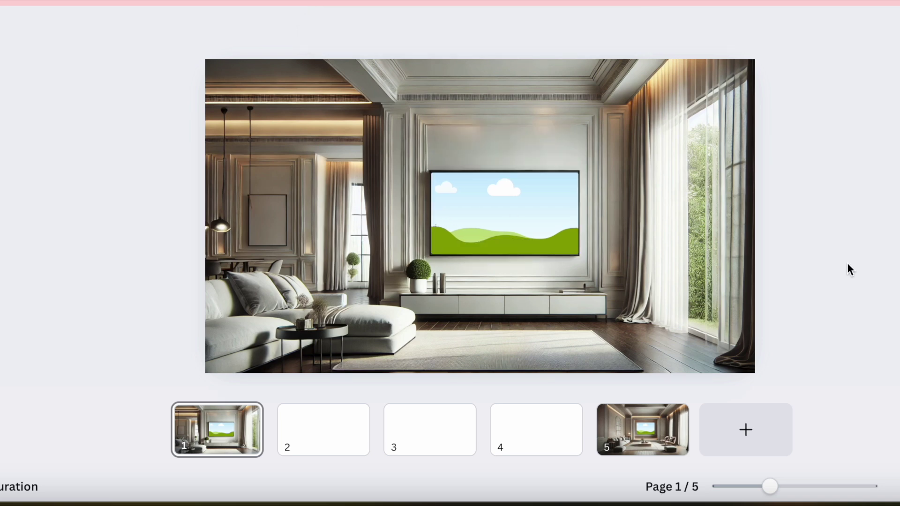
# - Lock the landscape frame in place over the TV screen and deselect it
pyautogui.click(513, 226)
pyautogui.click(478, 138)
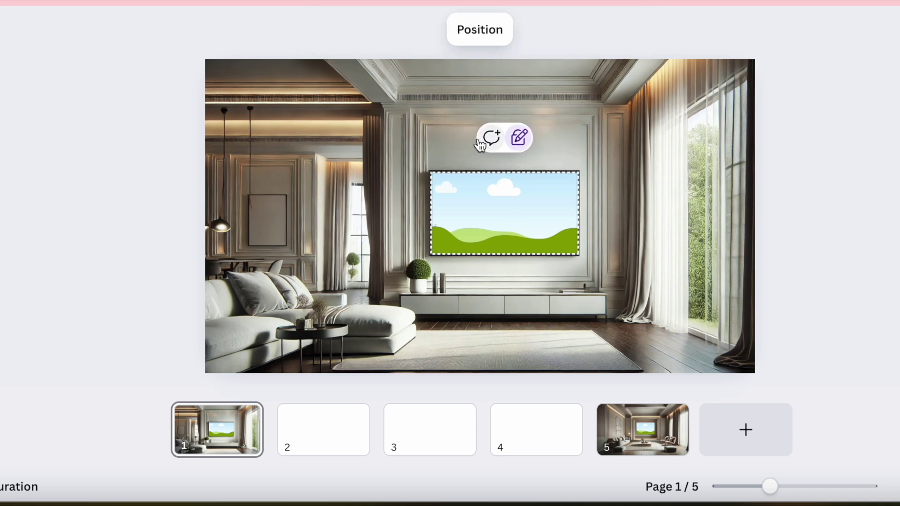
pyautogui.click(896, 265)
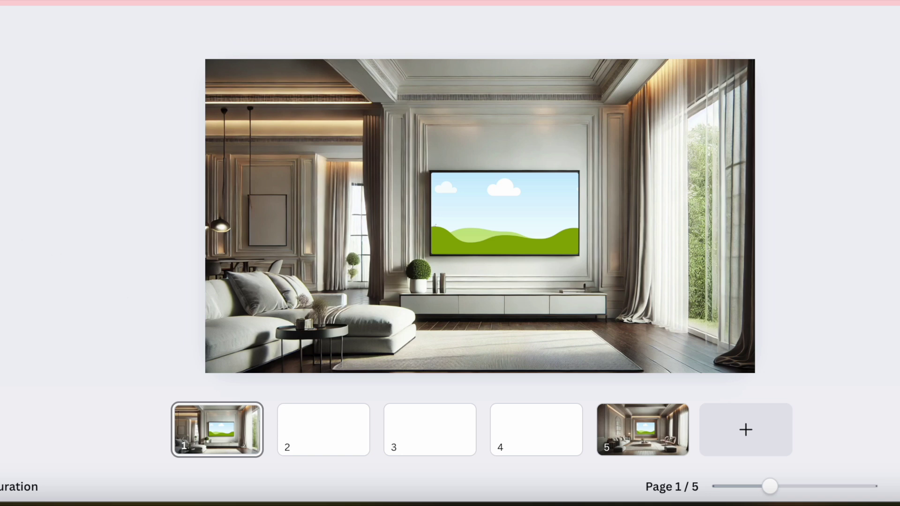
# - Search the elements for "vertical frame", try the first portrait frame on page 1 and delete it
pyautogui.moveTo(0, 94)
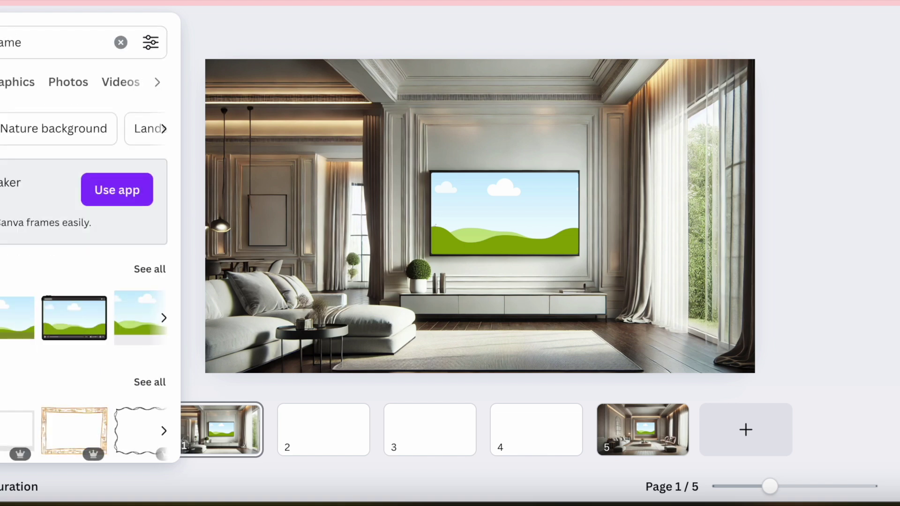
pyautogui.click(5, 42)
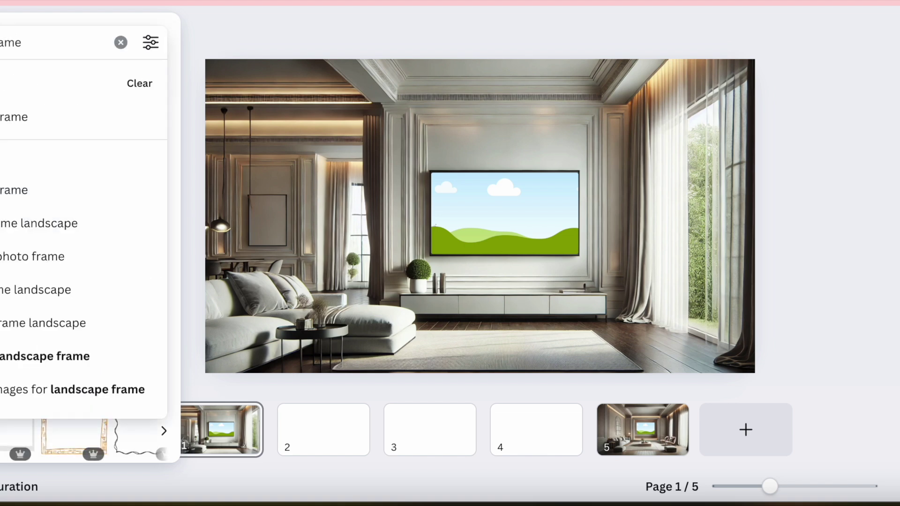
pyautogui.write('ve')
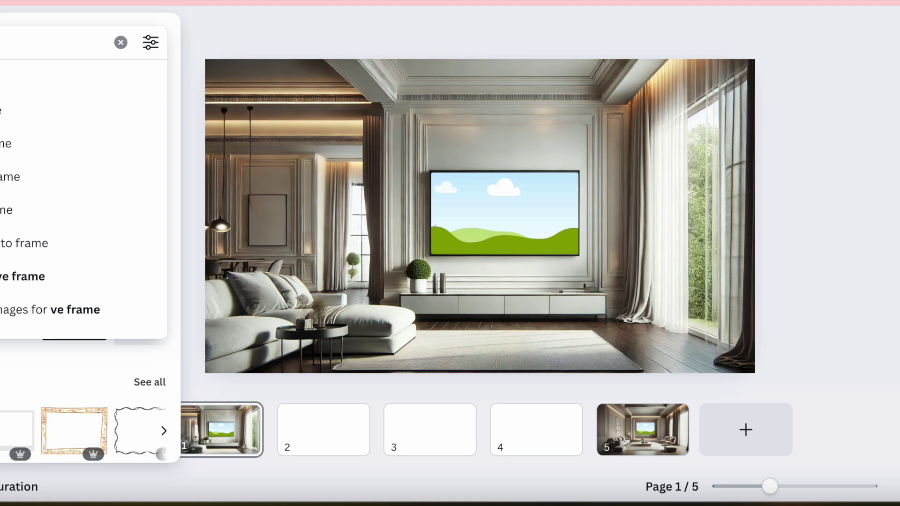
pyautogui.click(45, 118)
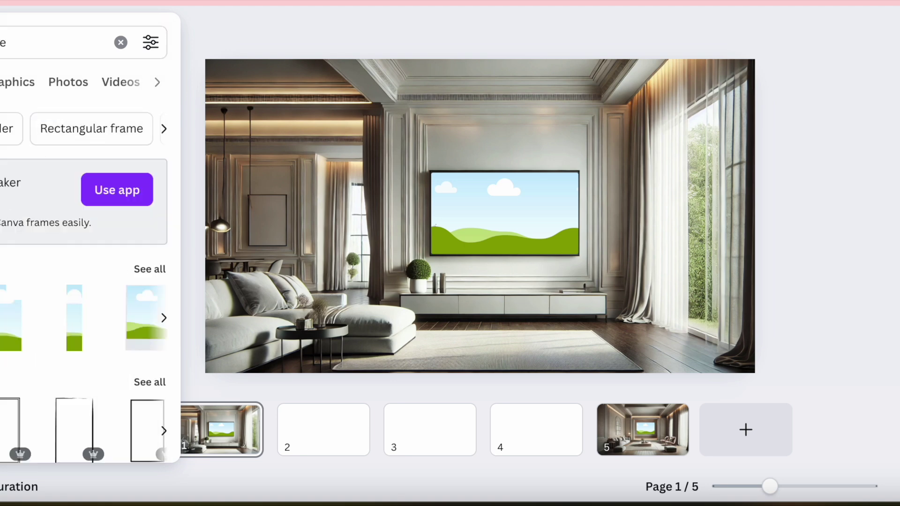
pyautogui.click(9, 320)
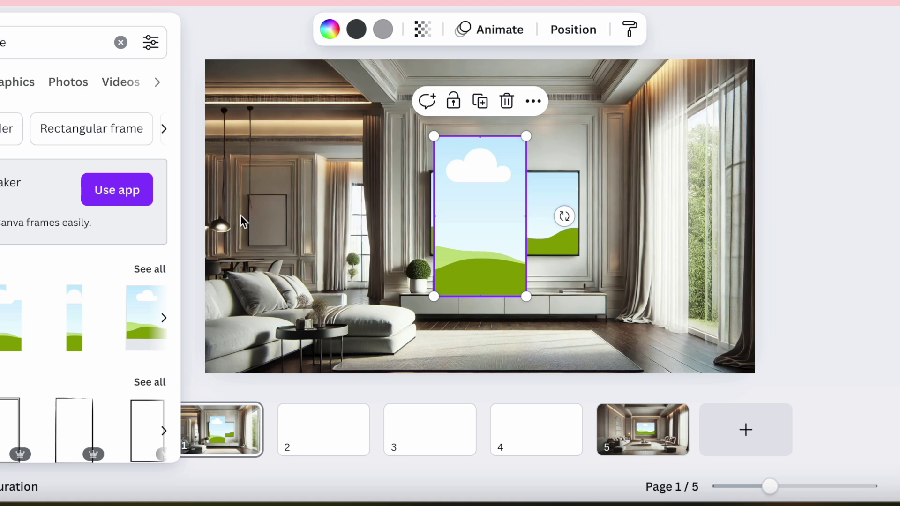
pyautogui.click(507, 101)
# - Try a portrait frame with freely adjustable sides beside the TV on page 1 and delete it
pyautogui.moveTo(20, 188)
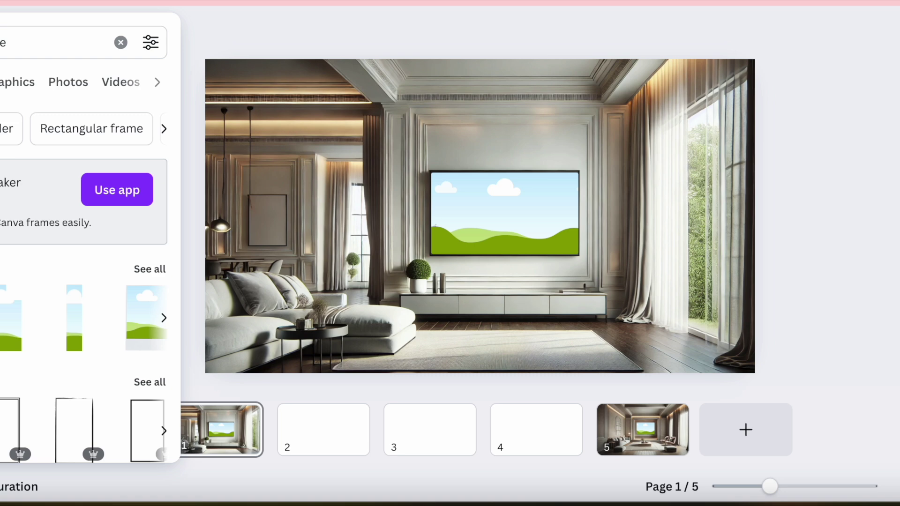
pyautogui.click(19, 320)
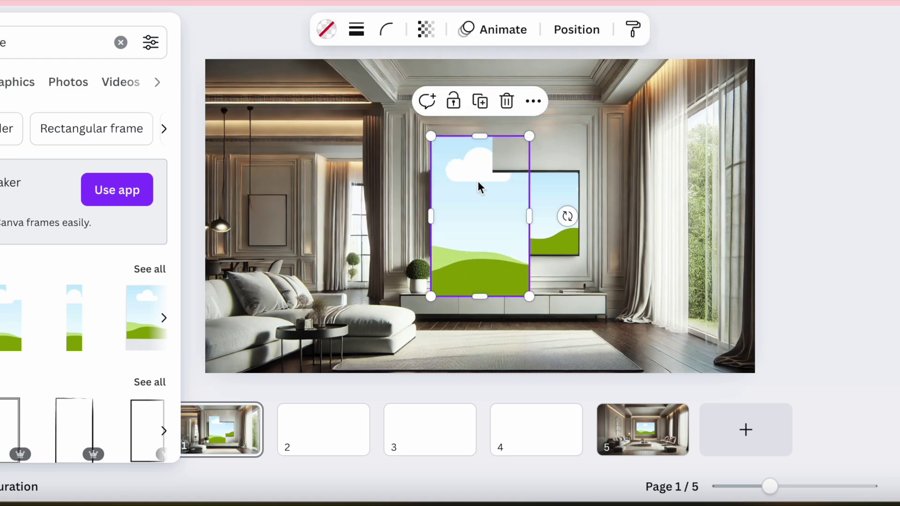
pyautogui.moveTo(483, 226); pyautogui.dragTo(426, 215)
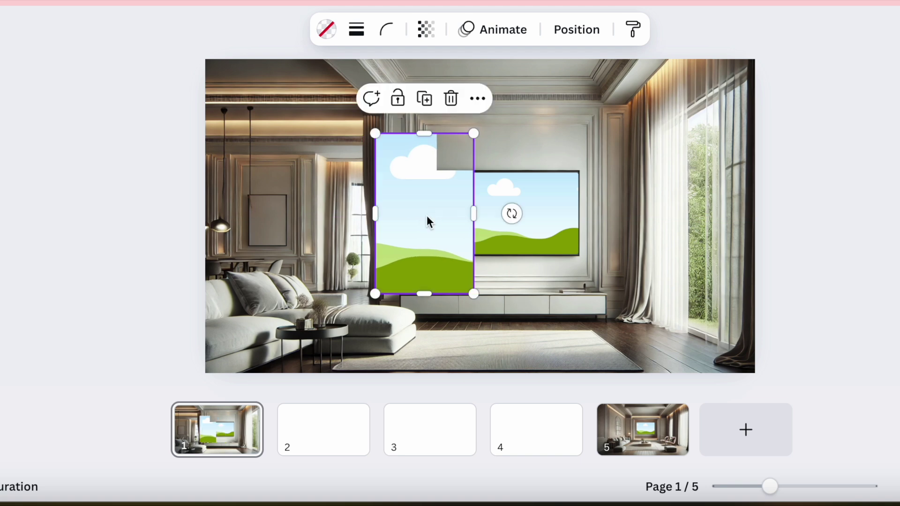
pyautogui.click(450, 97)
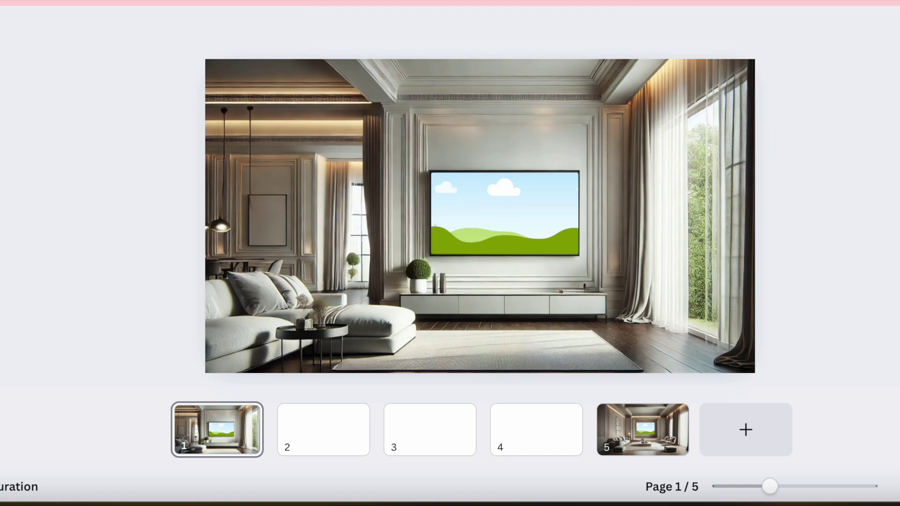
# - Add a portrait frame and shrink it over the small blank picture on the dining area wall
pyautogui.moveTo(1, 187)
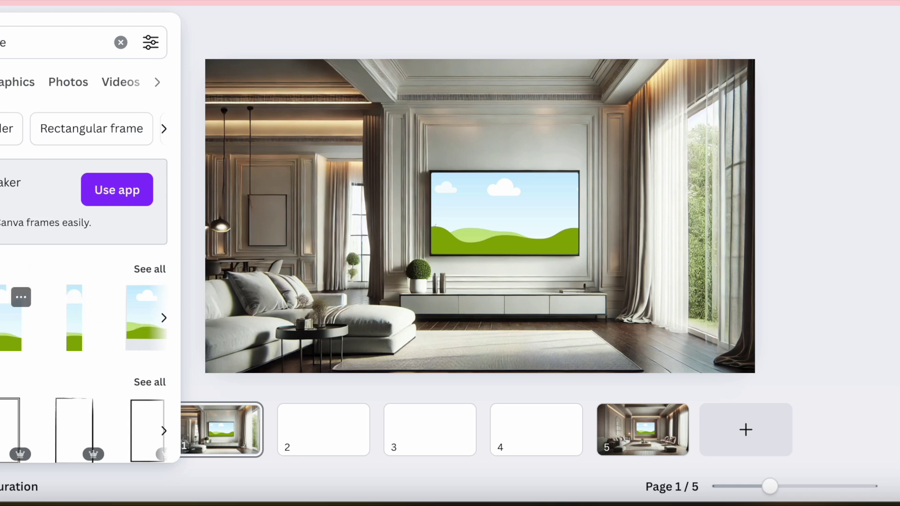
pyautogui.click(10, 319)
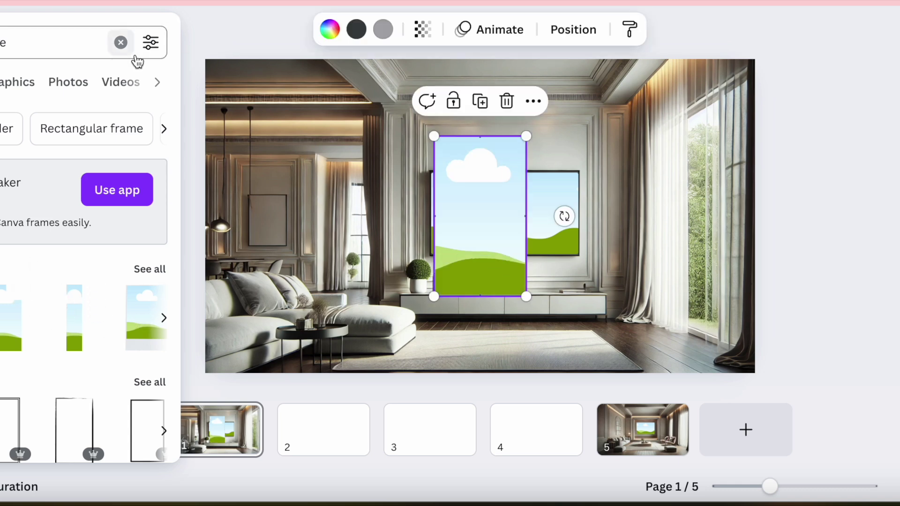
pyautogui.moveTo(478, 201); pyautogui.dragTo(295, 257)
pyautogui.moveTo(344, 356); pyautogui.dragTo(265, 253)
pyautogui.moveTo(279, 196); pyautogui.dragTo(305, 201)
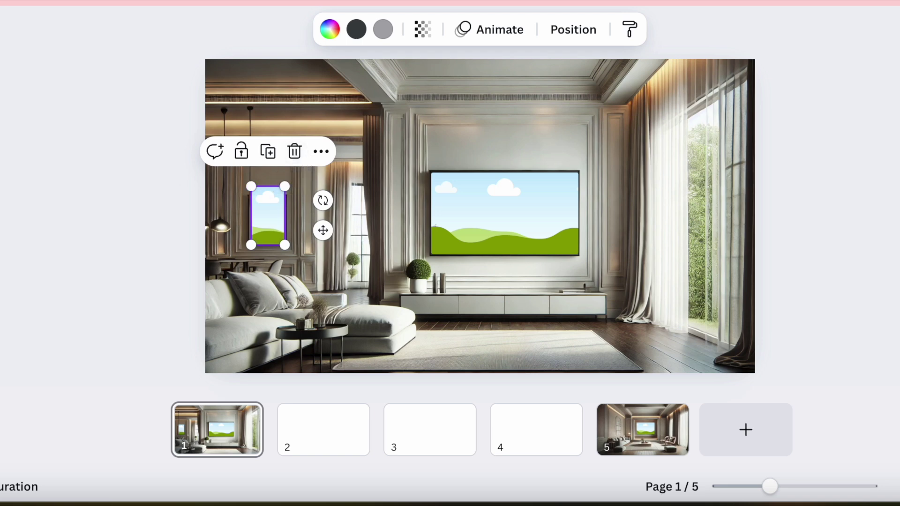
# - Browse the remaining vertical frames, try the tablet-style frame with a dark border on page 1 and delete it
pyautogui.moveTo(1, 89)
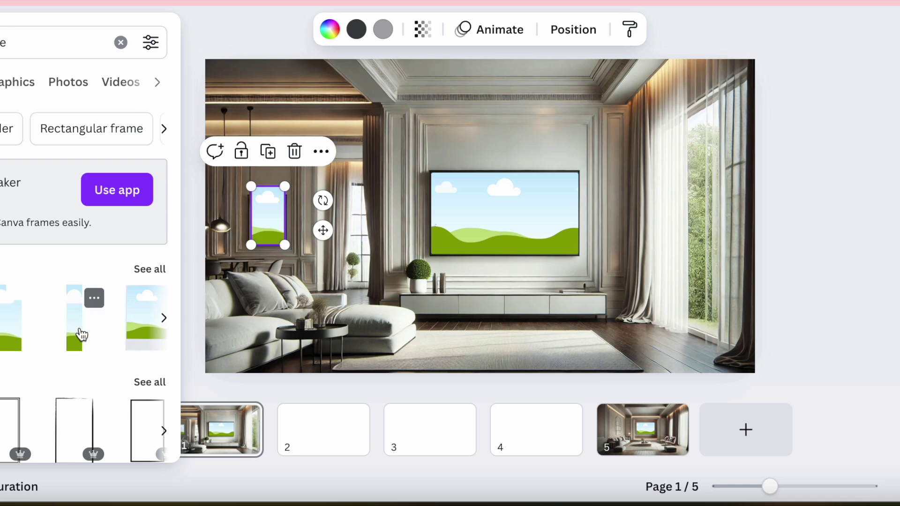
pyautogui.hscroll(3, 81, 335)
pyautogui.hscroll(5, 81, 335)
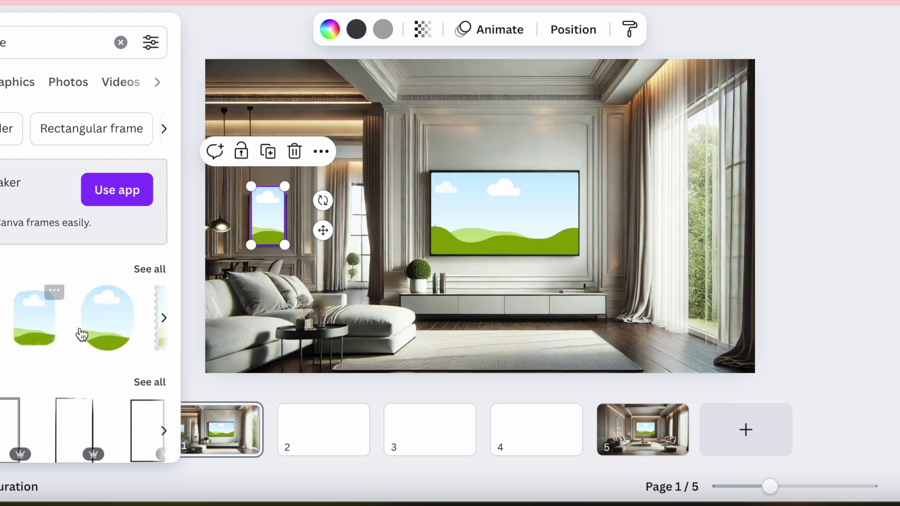
pyautogui.hscroll(2, 81, 335)
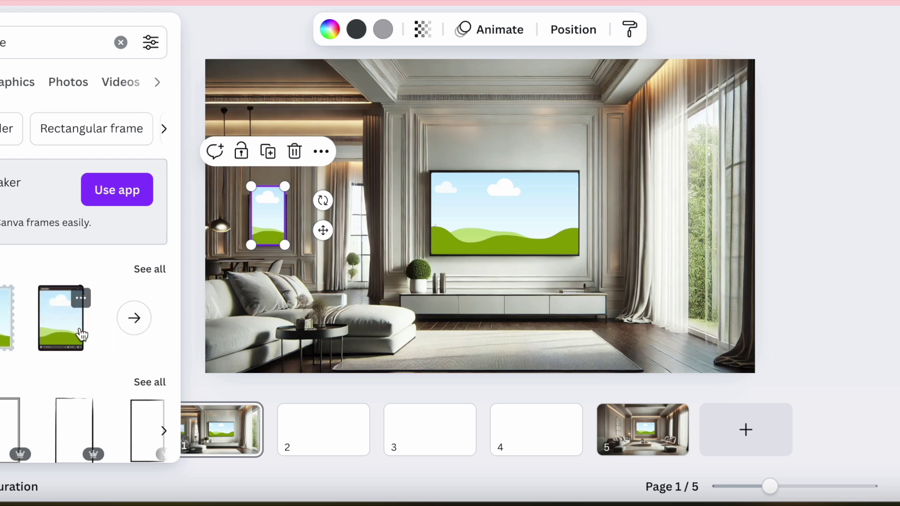
pyautogui.hscroll(5, 81, 334)
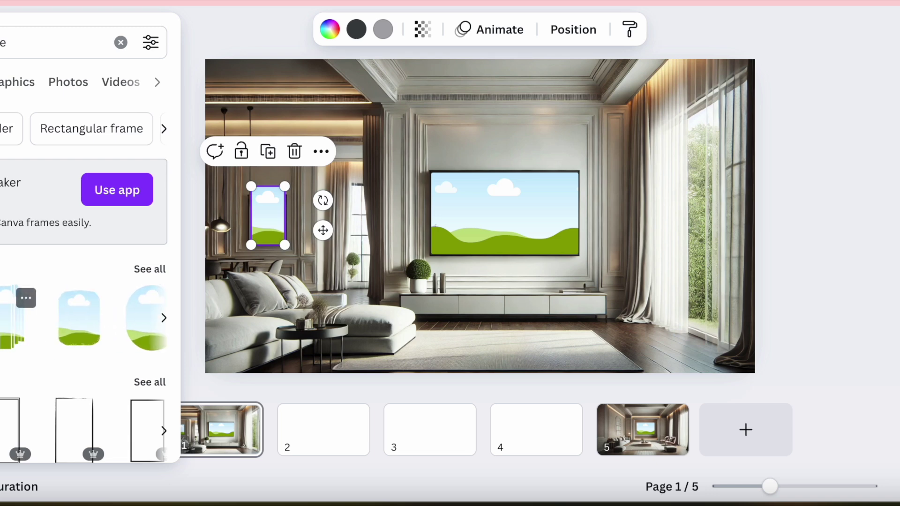
pyautogui.hscroll(-2, 6, 323)
pyautogui.click(6, 323)
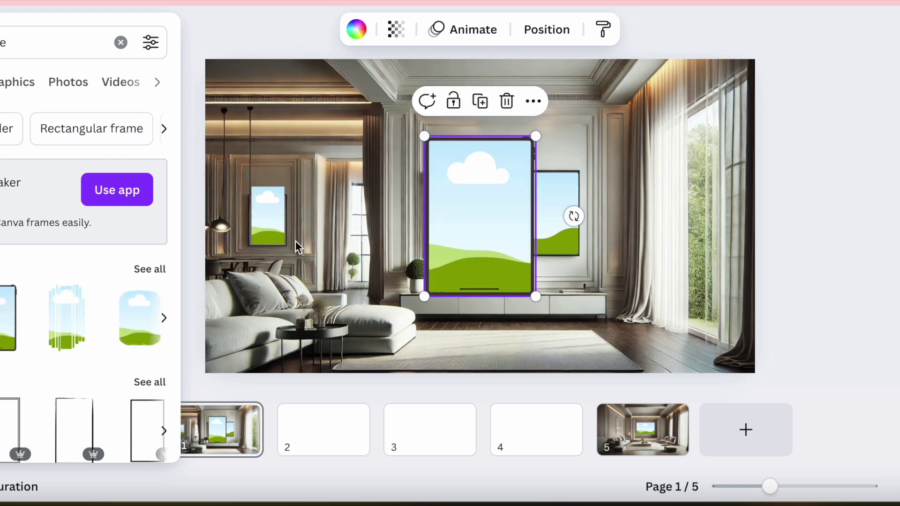
pyautogui.click(507, 100)
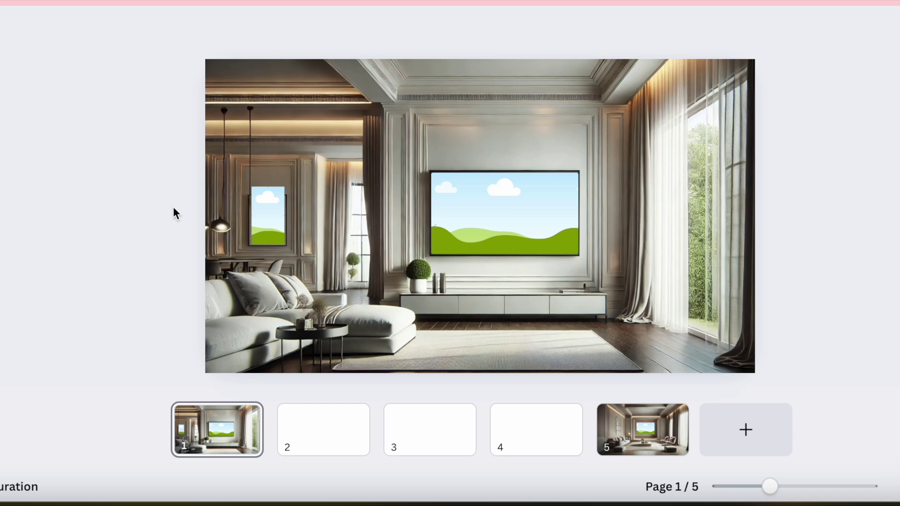
# - Try to scale the portrait frame down to fit the small wall picture and delete the frame
pyautogui.click(265, 205)
pyautogui.moveTo(285, 186); pyautogui.dragTo(279, 204)
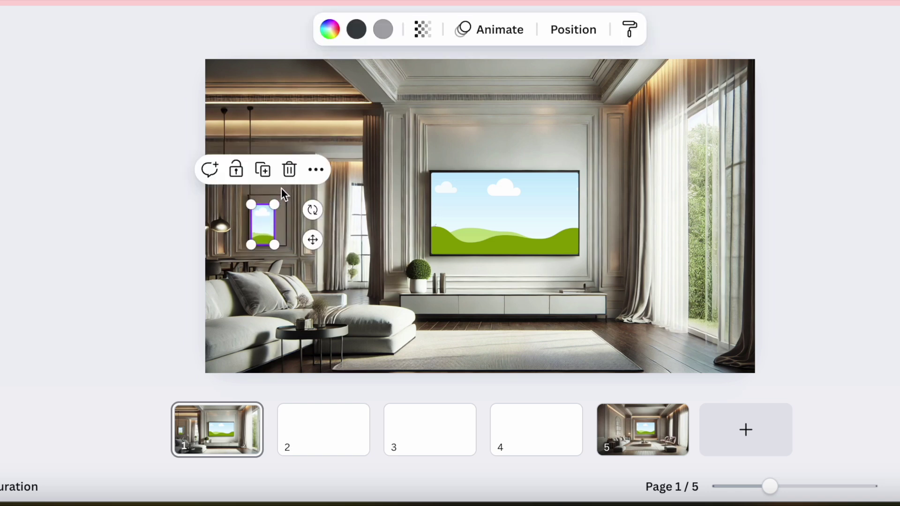
pyautogui.click(290, 170)
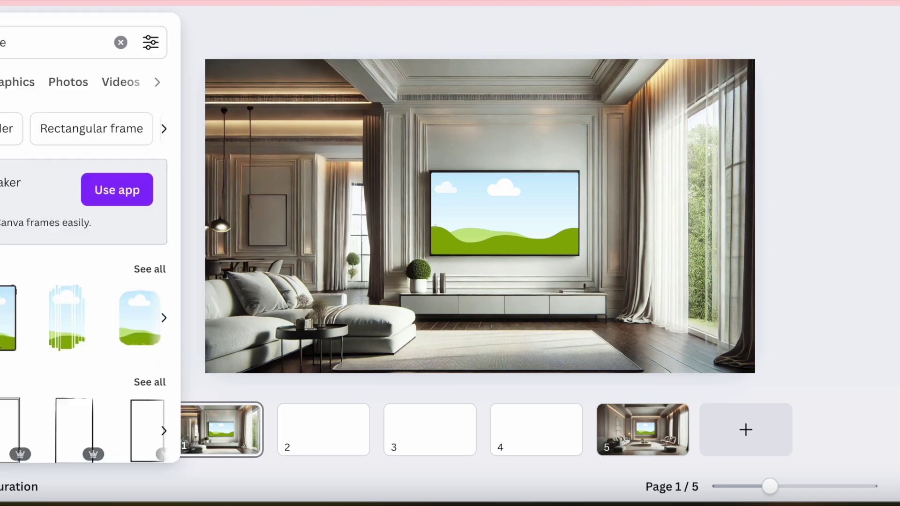
# - Search the elements for "square frame" and add a plain square frame with freely adjustable sides to page 1
pyautogui.click(19, 43)
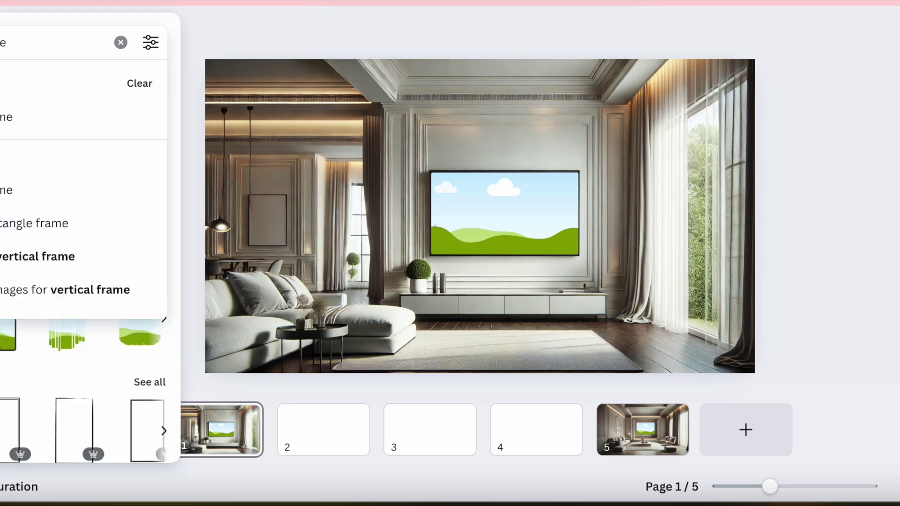
pyautogui.write('squar')
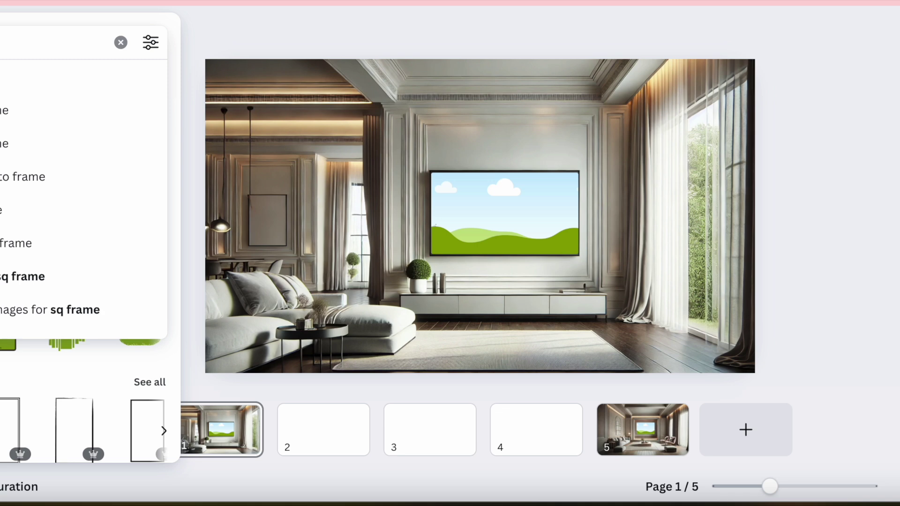
pyautogui.write('e')
pyautogui.press('Return')
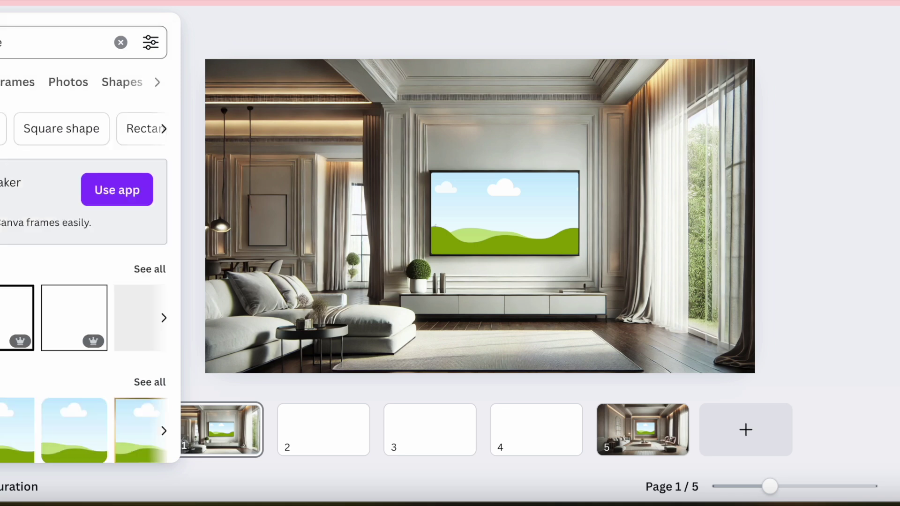
pyautogui.scroll(-3, 84, 328)
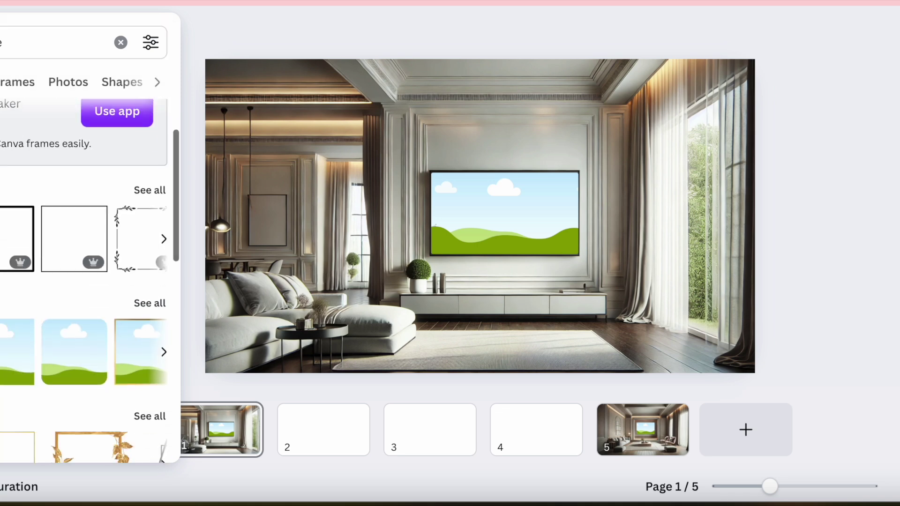
pyautogui.click(18, 349)
# - Move and resize the square frame so it covers the small picture on the dining area wall from edge to edge
pyautogui.moveTo(492, 221); pyautogui.dragTo(352, 274)
pyautogui.moveTo(410, 354); pyautogui.dragTo(267, 246)
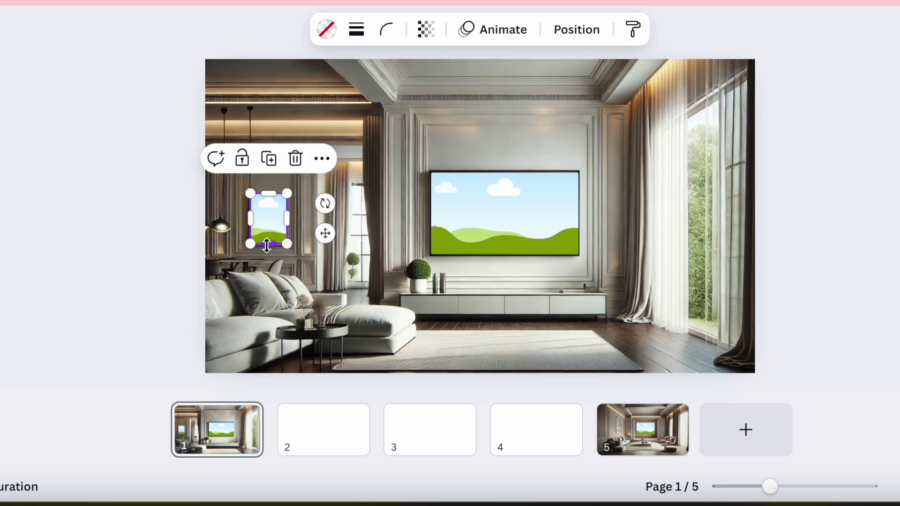
pyautogui.moveTo(282, 197); pyautogui.dragTo(282, 199)
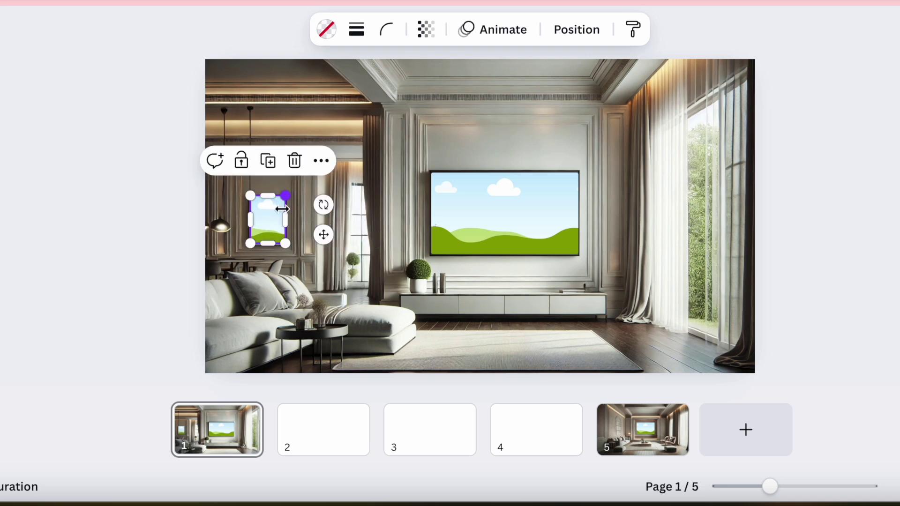
pyautogui.click(826, 343)
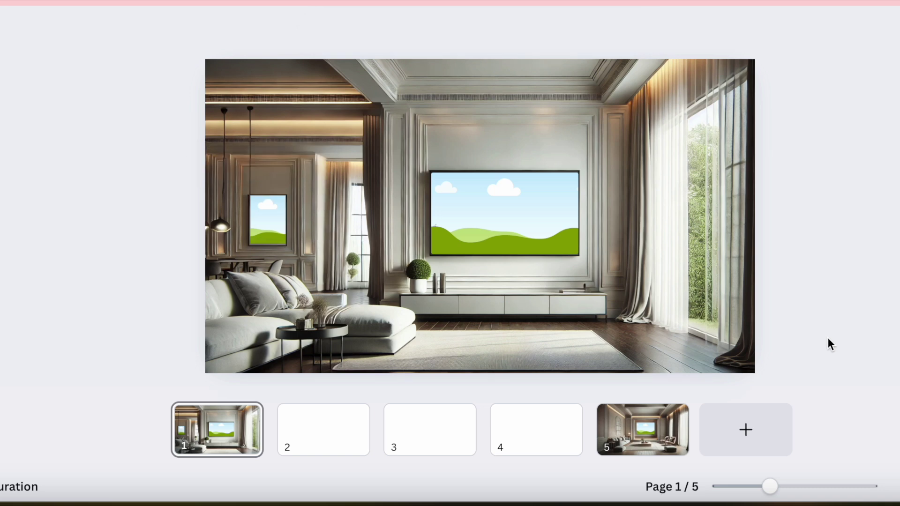
pyautogui.click(265, 212)
pyautogui.moveTo(268, 245); pyautogui.dragTo(268, 244)
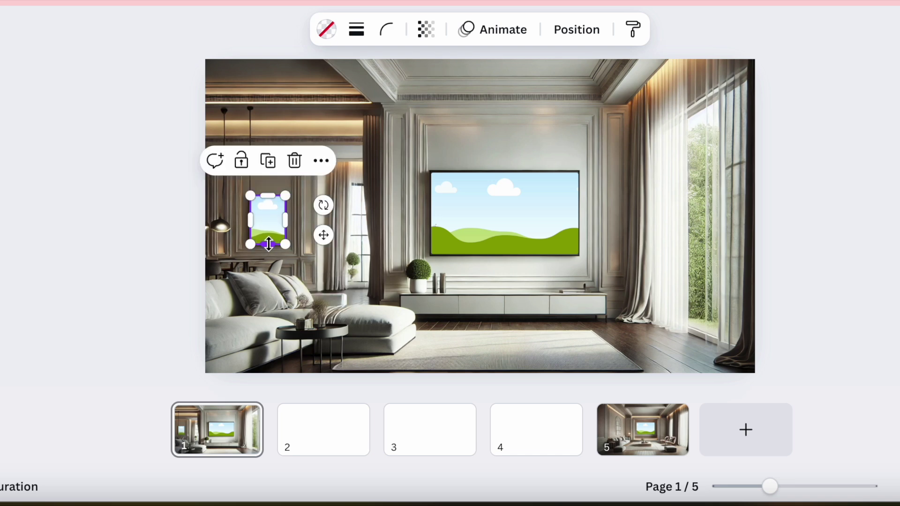
pyautogui.click(826, 327)
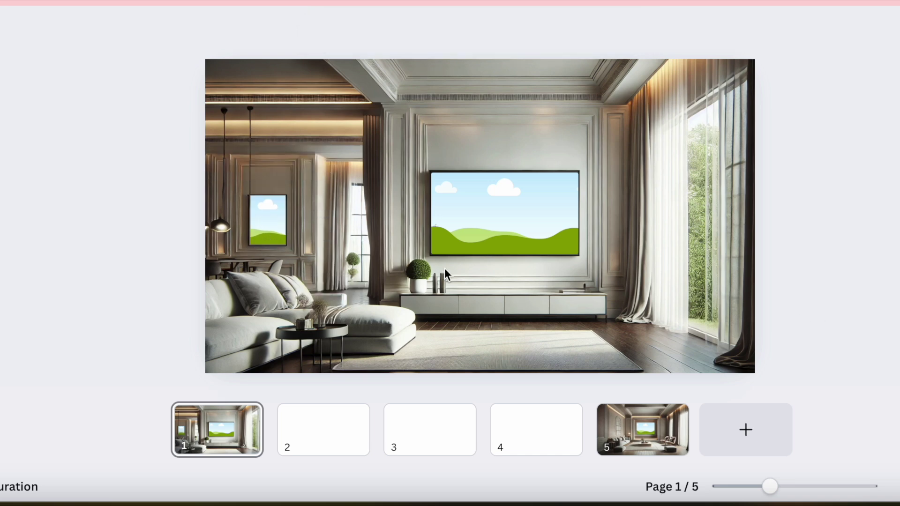
# - Lock the small frame in place over the dining area wall picture and deselect it
pyautogui.click(275, 234)
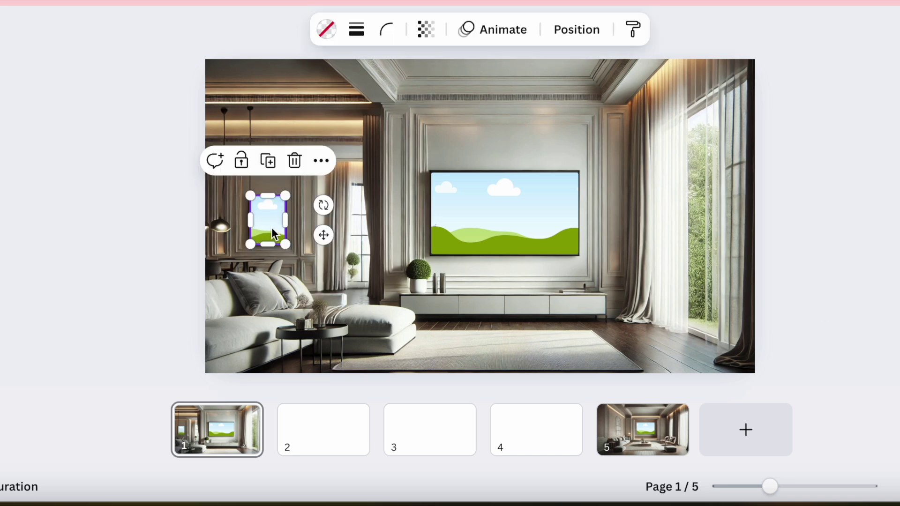
pyautogui.click(241, 162)
pyautogui.click(863, 325)
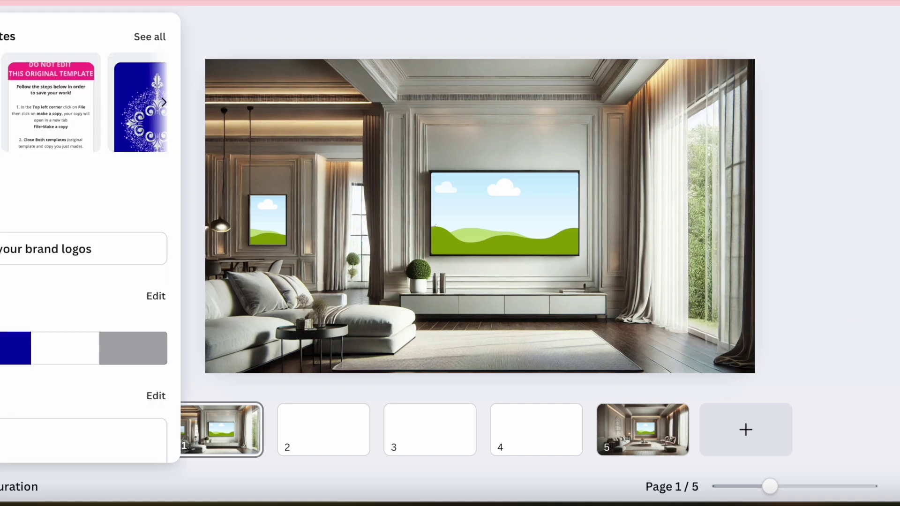
# - Fill the TV frame with the uploaded image of the woman in a red gown among Christmas trees
pyautogui.moveTo(1, 253)
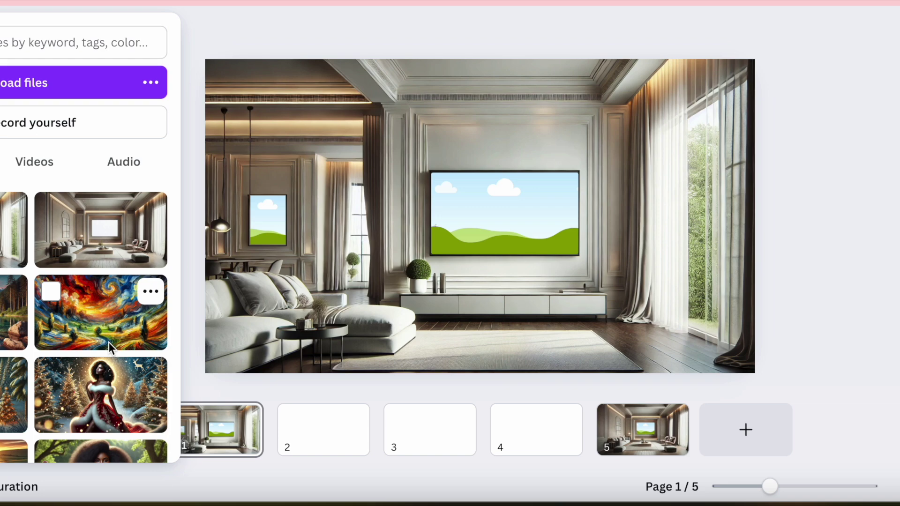
pyautogui.click(94, 402)
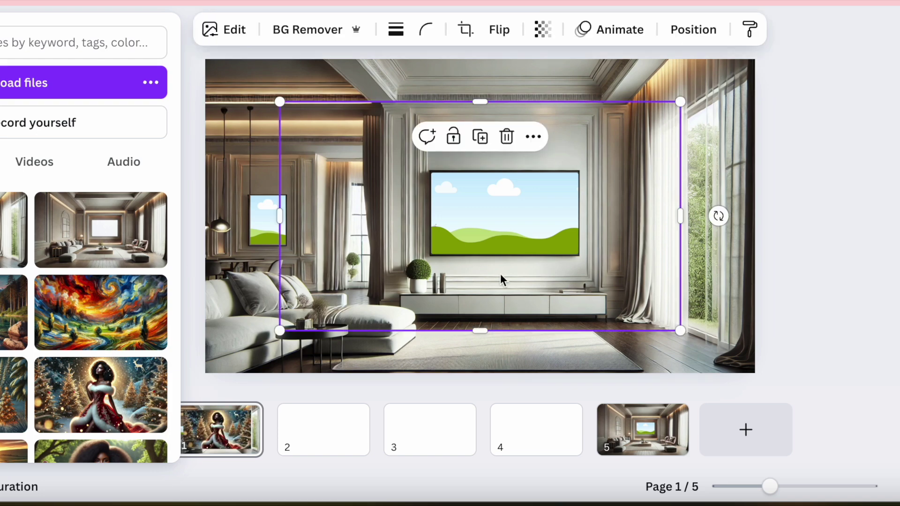
pyautogui.moveTo(486, 219); pyautogui.dragTo(543, 242)
# - Look through the uploads and the project designs for portrait artwork suited to the small wall frame
pyautogui.moveTo(1, 253)
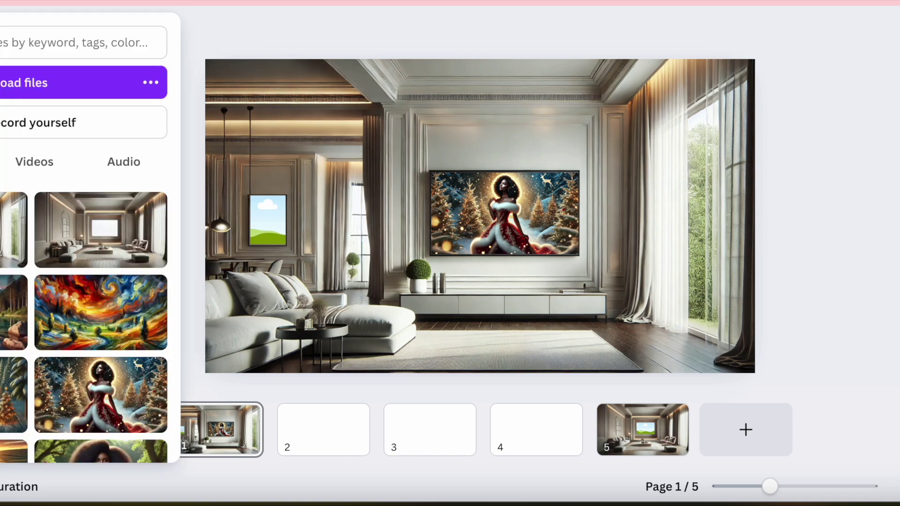
pyautogui.scroll(-1, 4, 377)
pyautogui.scroll(-8, 14, 337)
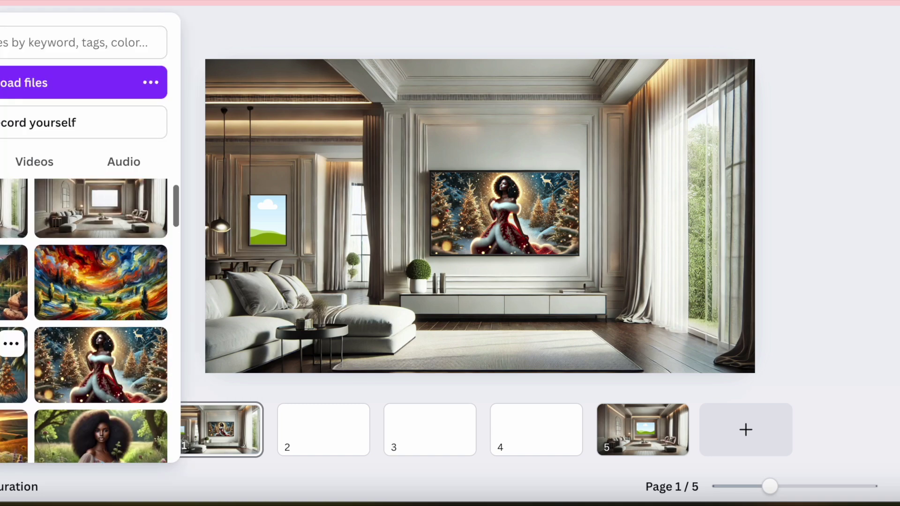
pyautogui.scroll(5, 14, 328)
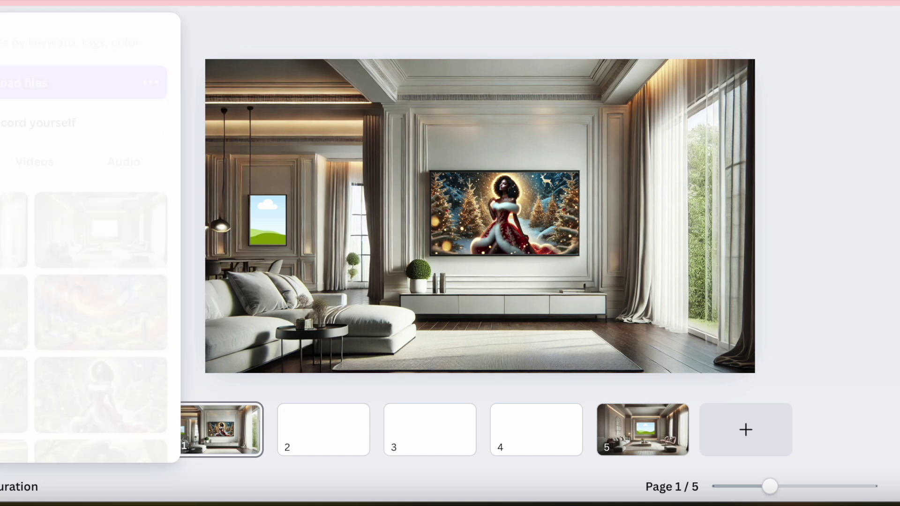
pyautogui.click(1, 370)
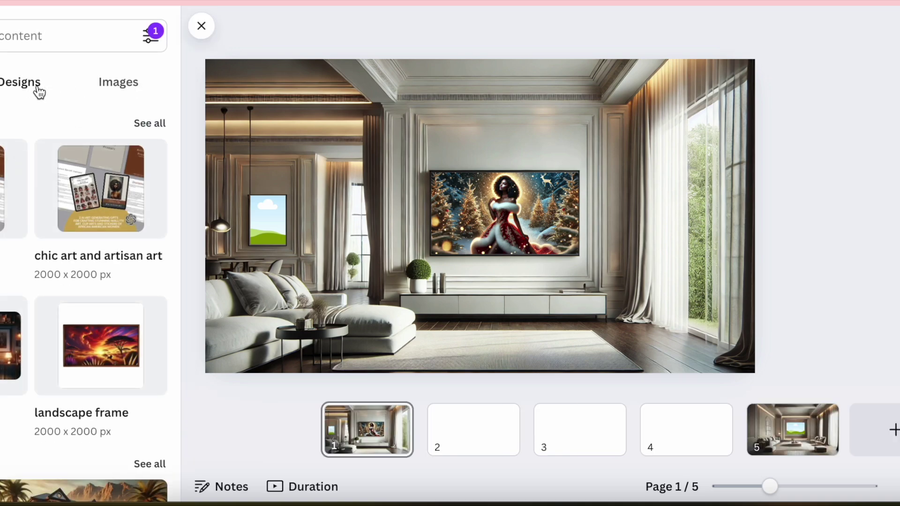
pyautogui.click(100, 90)
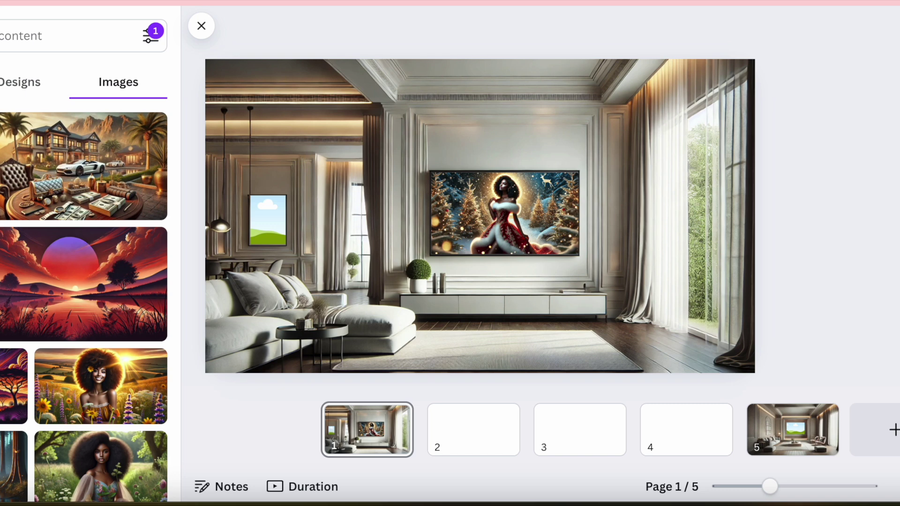
pyautogui.click(1, 82)
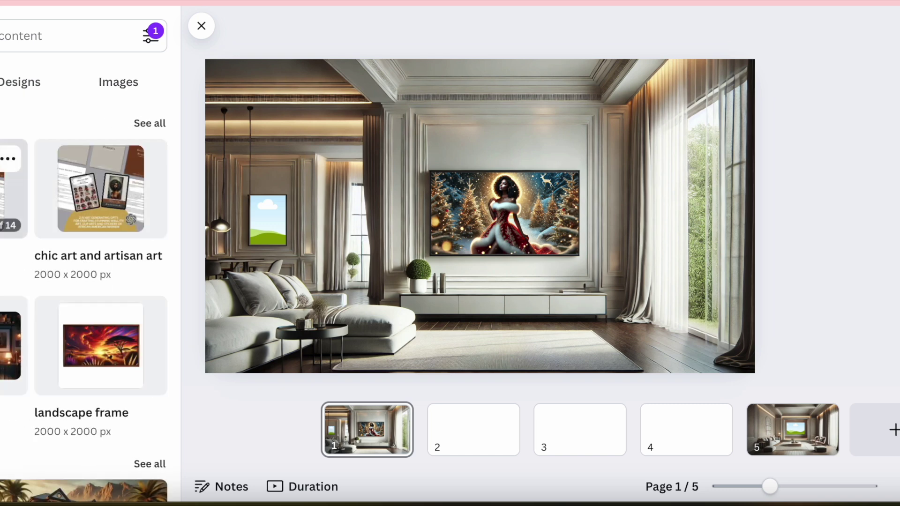
pyautogui.scroll(-1, 1, 178)
pyautogui.scroll(-4, 84, 300)
pyautogui.scroll(3, 85, 300)
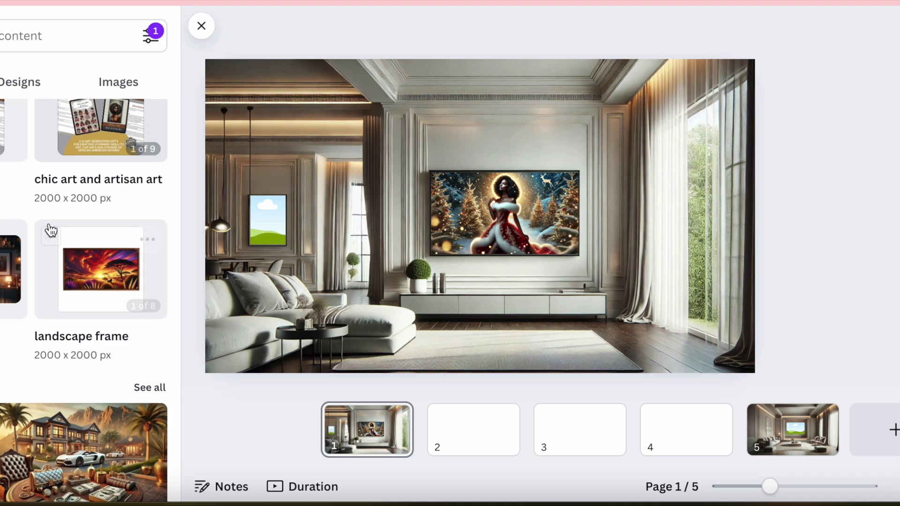
# - Fill the small dining area frame with the project image of the woman standing in rippling water, and close the image list
pyautogui.click(111, 91)
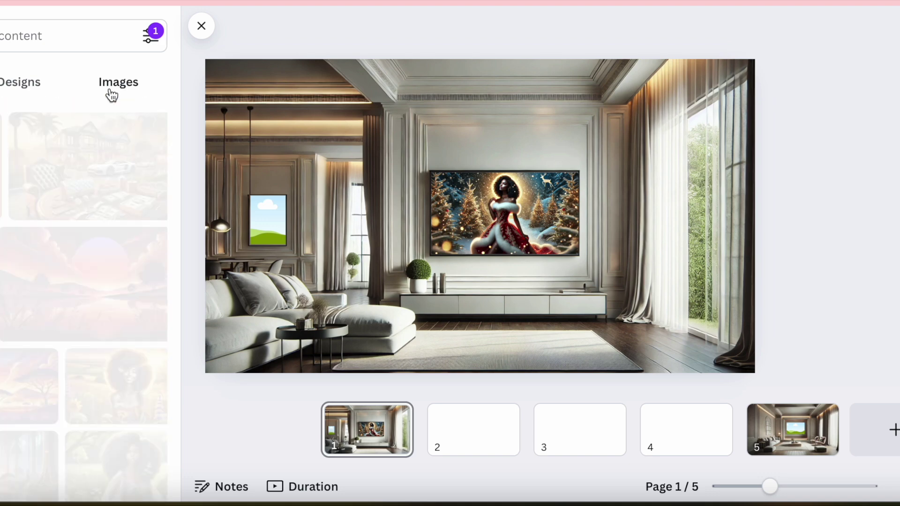
pyautogui.scroll(-3, 91, 262)
pyautogui.scroll(-10, 93, 263)
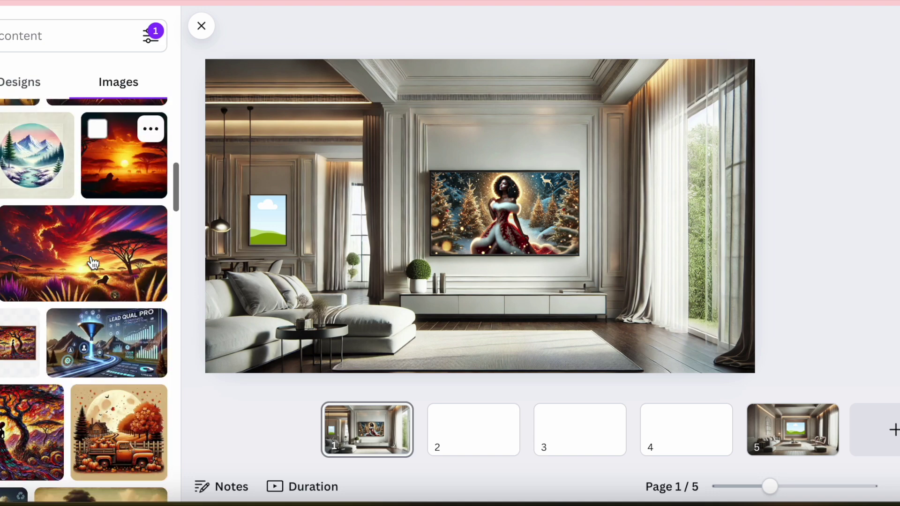
pyautogui.scroll(-10, 93, 262)
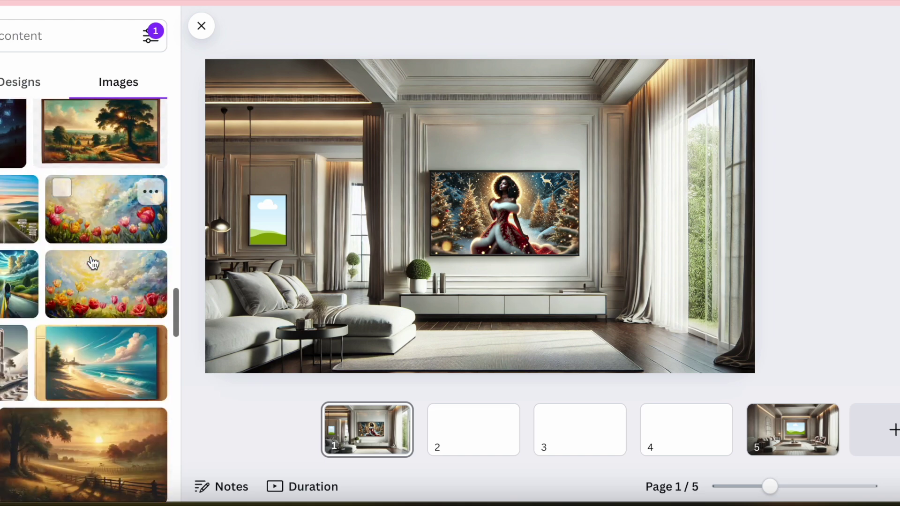
pyautogui.scroll(-1, 92, 261)
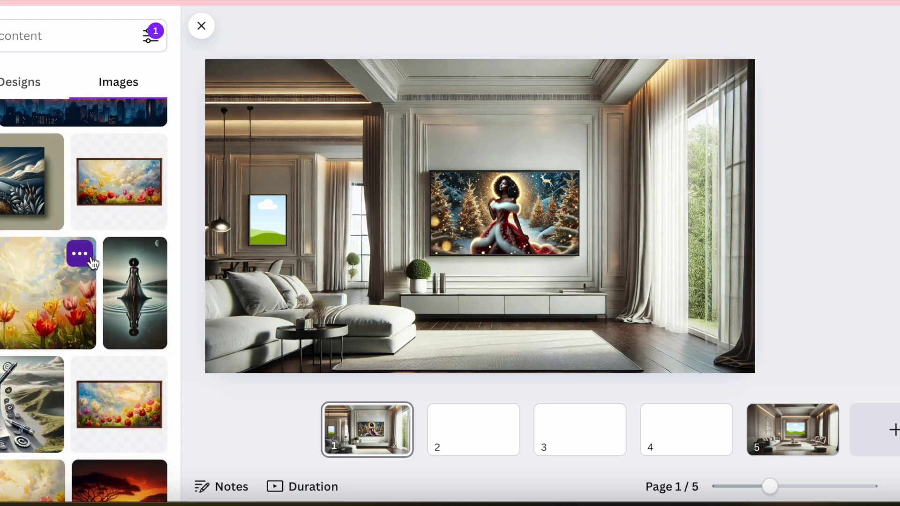
pyautogui.click(130, 305)
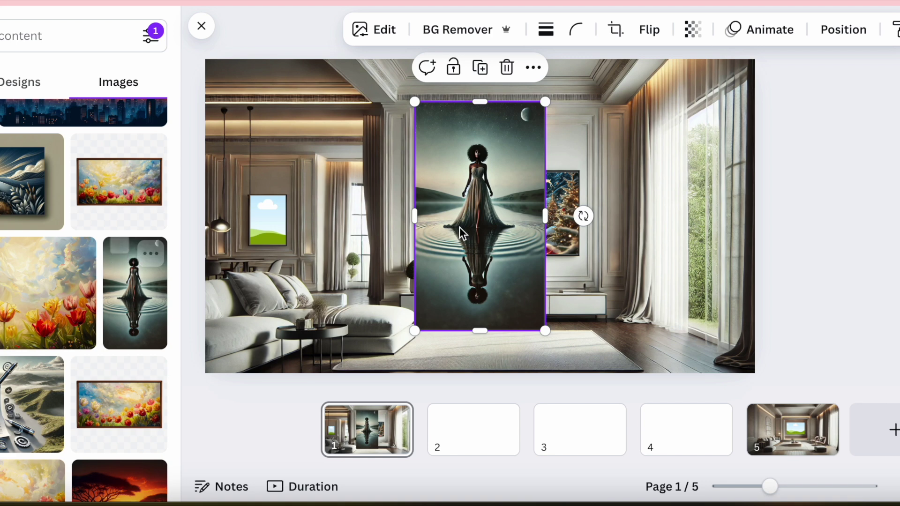
pyautogui.moveTo(480, 194); pyautogui.dragTo(267, 220)
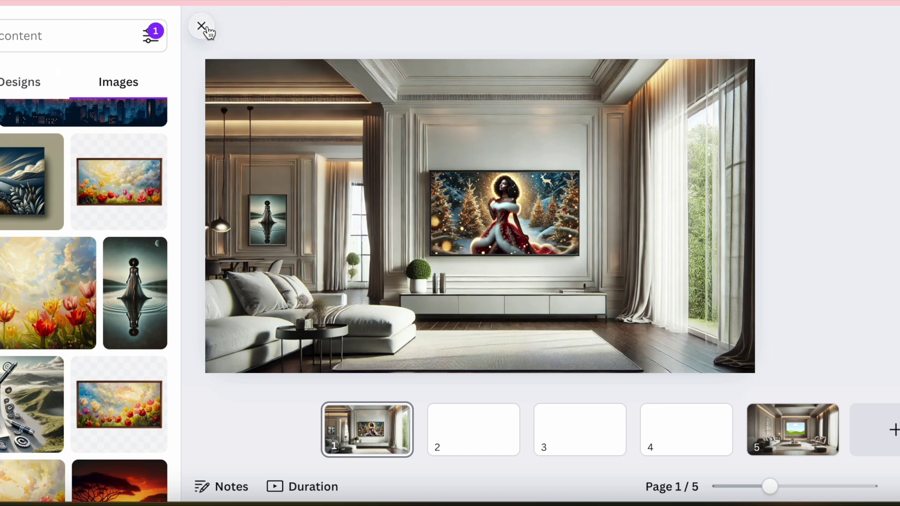
pyautogui.click(202, 27)
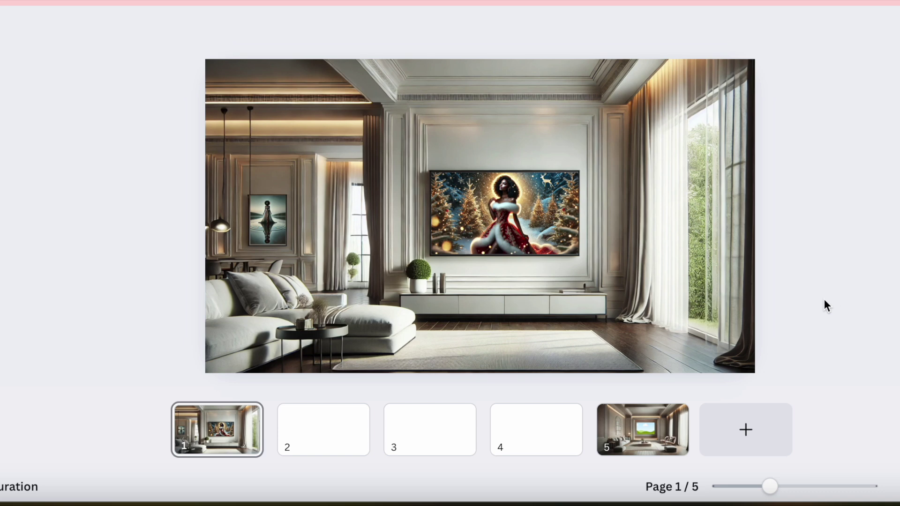
# - Open empty page 2, switch to ChatGPT and send Artisan AI the prompt "make another similiar one but with a different setting"
pyautogui.click(327, 425)
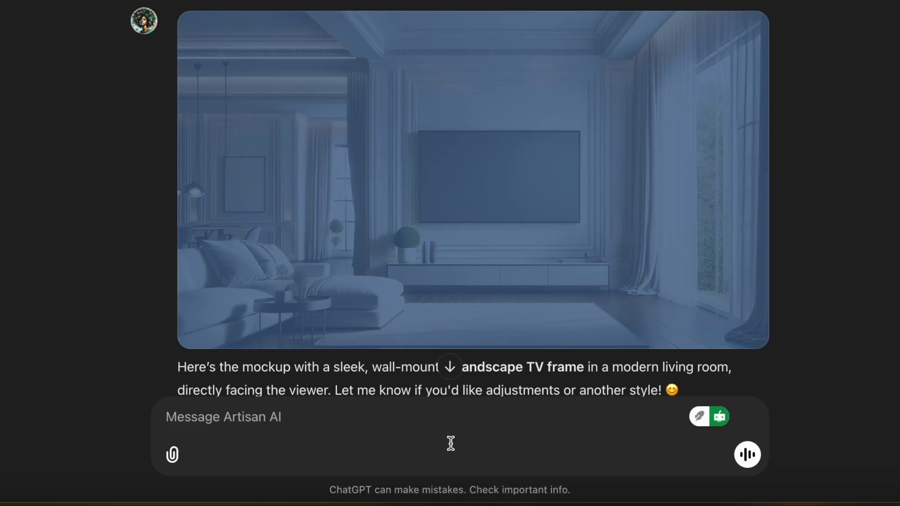
pyautogui.scroll(-2, 784, 300)
pyautogui.scroll(2, 784, 300)
pyautogui.scroll(-1, 783, 305)
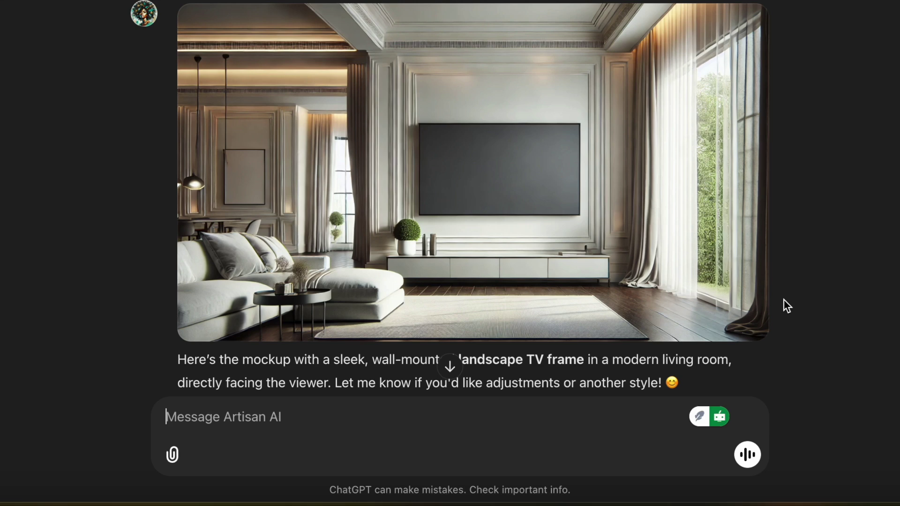
pyautogui.write('make another')
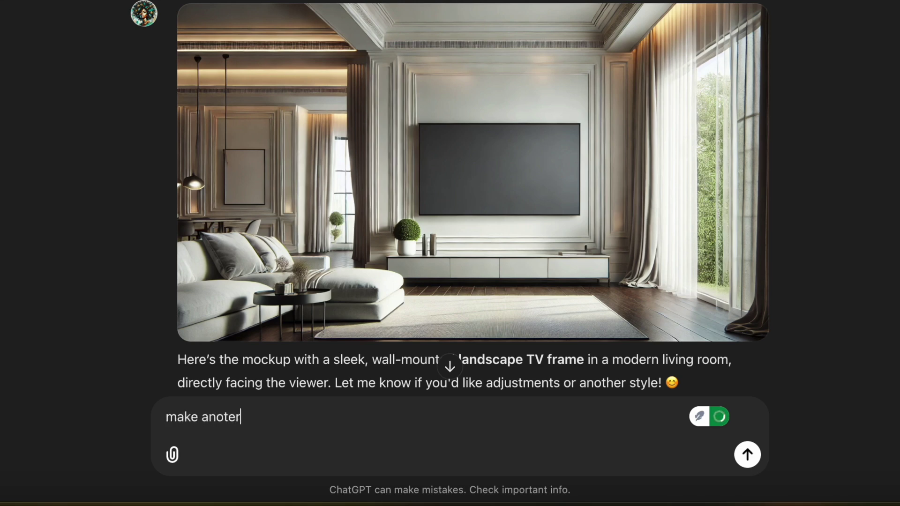
pyautogui.press('BackSpace')
pyautogui.press('BackSpace')
pyautogui.write('her similiar o')
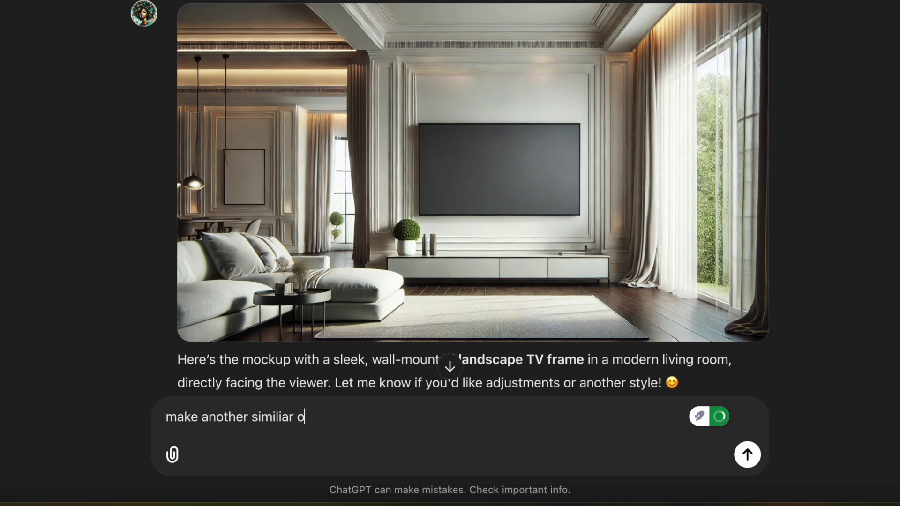
pyautogui.write('ne u')
pyautogui.press('BackSpace')
pyautogui.write('but with a')
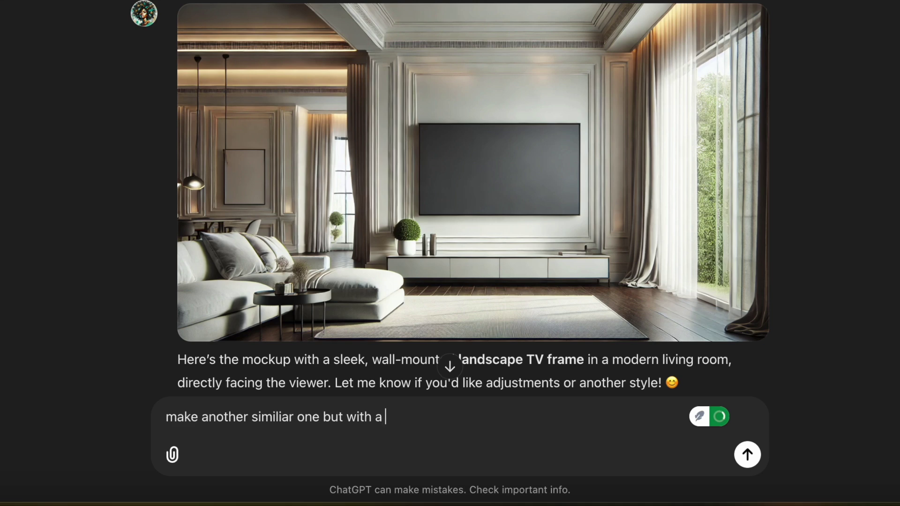
pyautogui.write(' different setting')
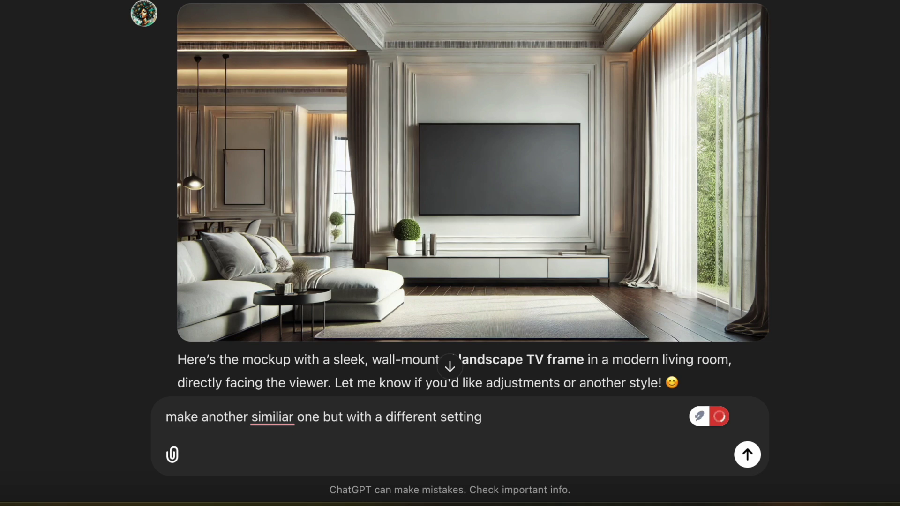
pyautogui.press('Return')
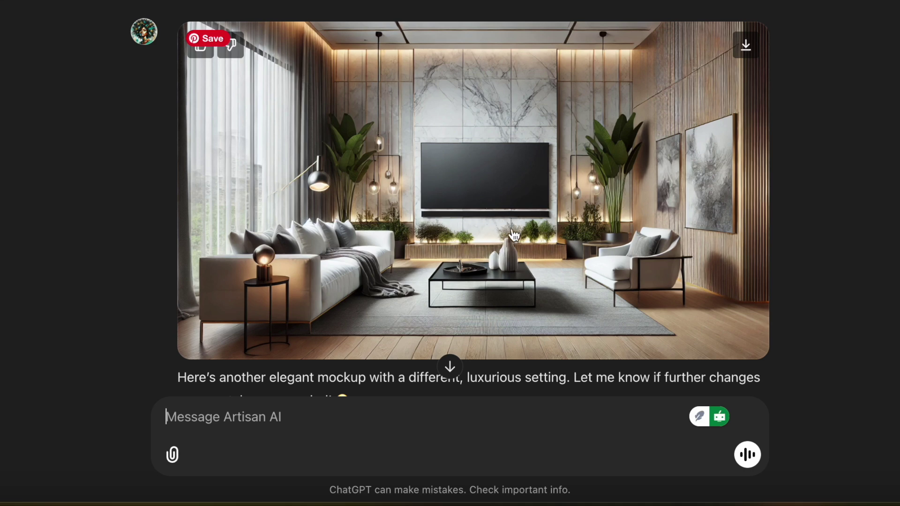
# - Copy the newly generated living room image from ChatGPT and paste it onto page 2 in Canva
pyautogui.rightClick(442, 225)
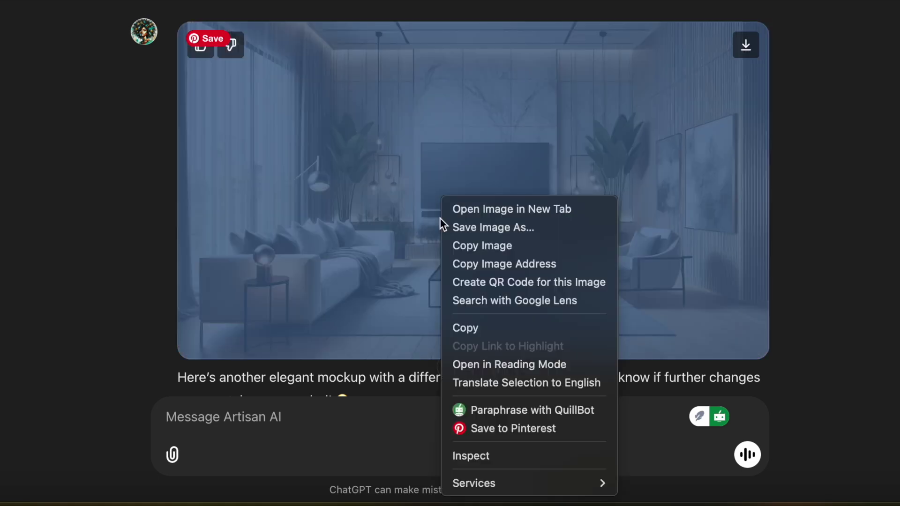
pyautogui.click(466, 248)
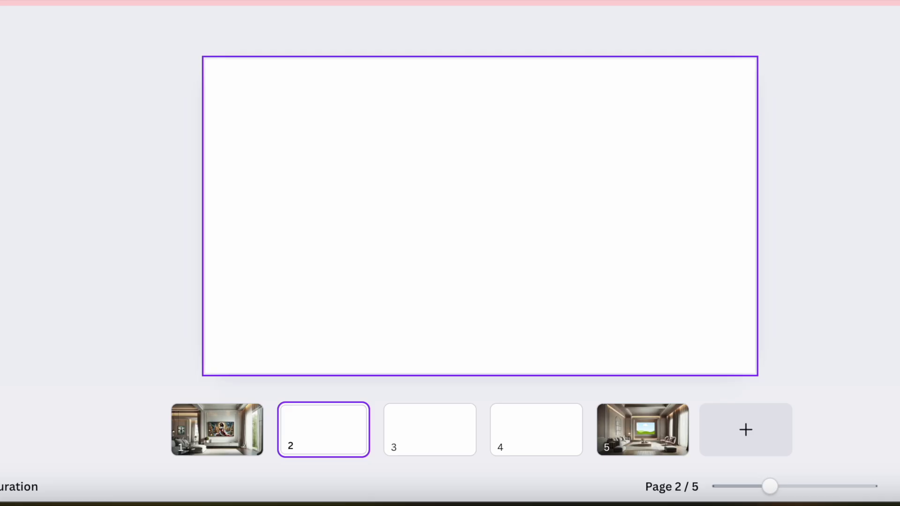
pyautogui.click(381, 150)
pyautogui.rightClick(381, 150)
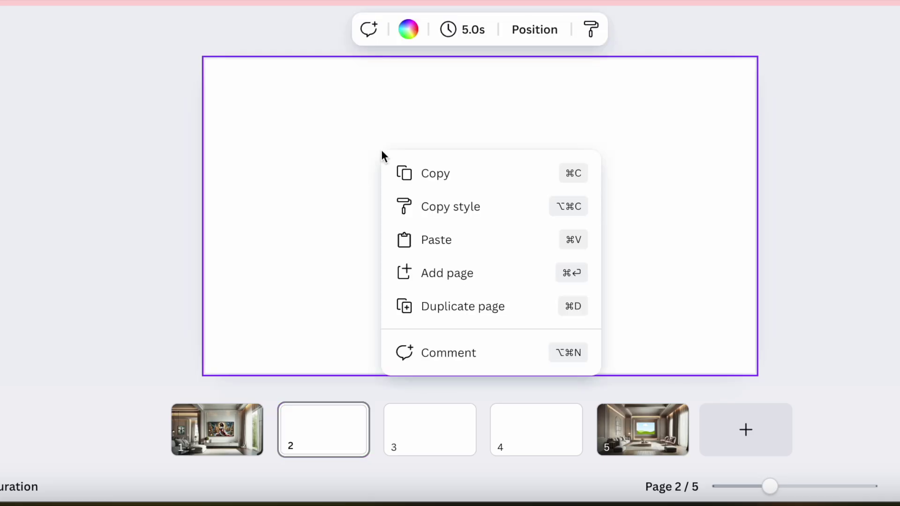
pyautogui.click(424, 239)
# - Set the pasted living room image as the background of page 2
pyautogui.click(536, 91)
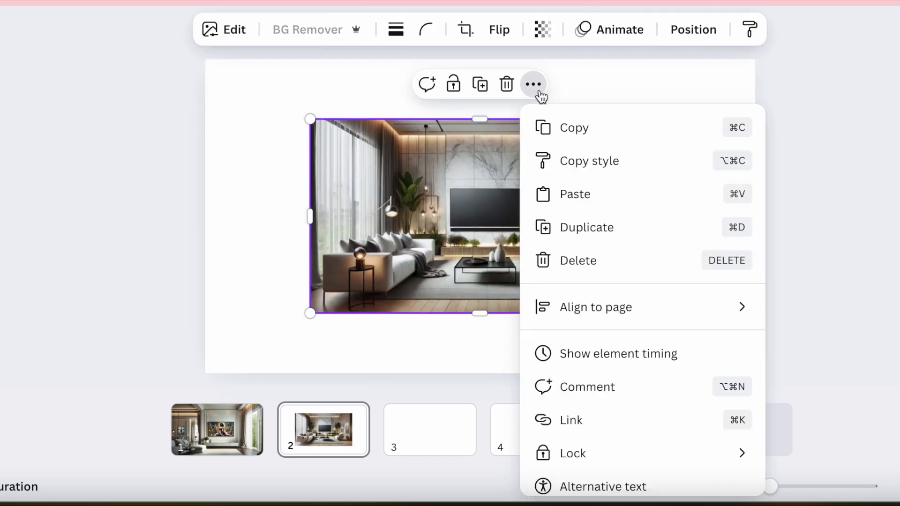
pyautogui.scroll(-3, 615, 443)
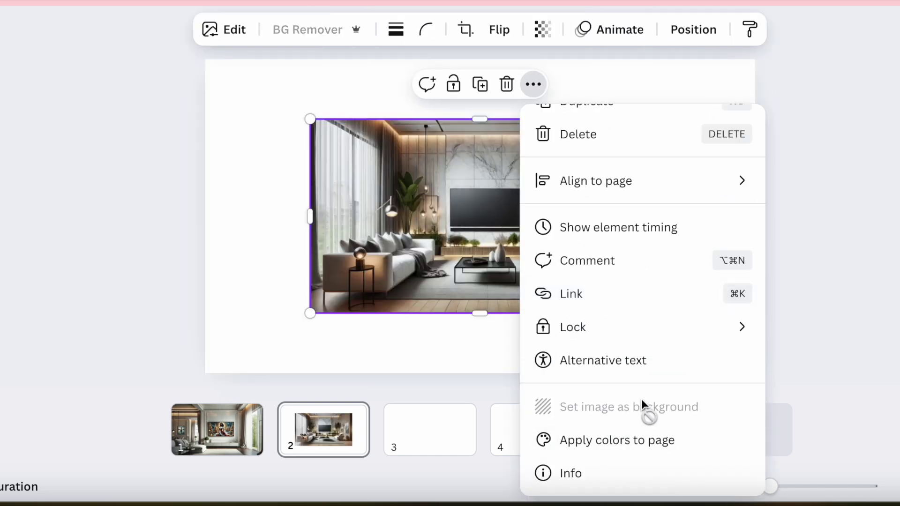
pyautogui.click(607, 415)
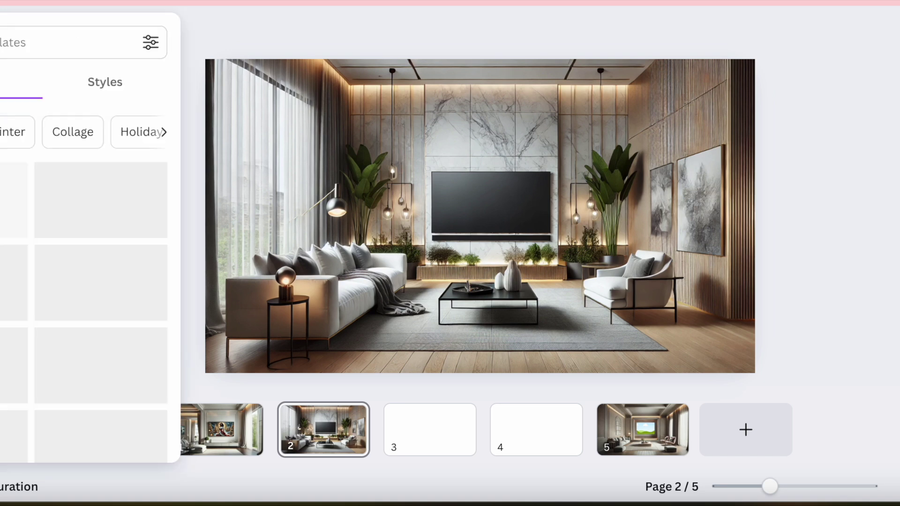
# - Clear the old element search and add the plain landscape frame from the full list of recently used elements to page 2
pyautogui.click(0, 94)
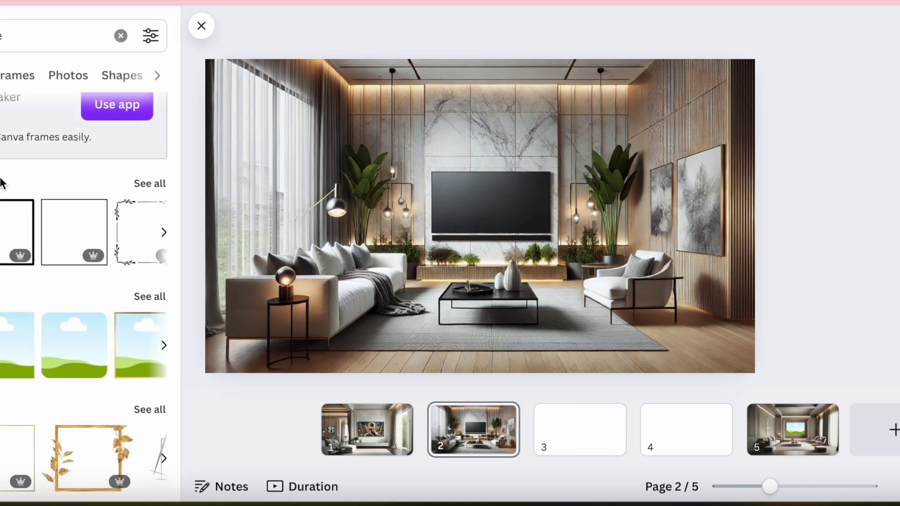
pyautogui.click(121, 37)
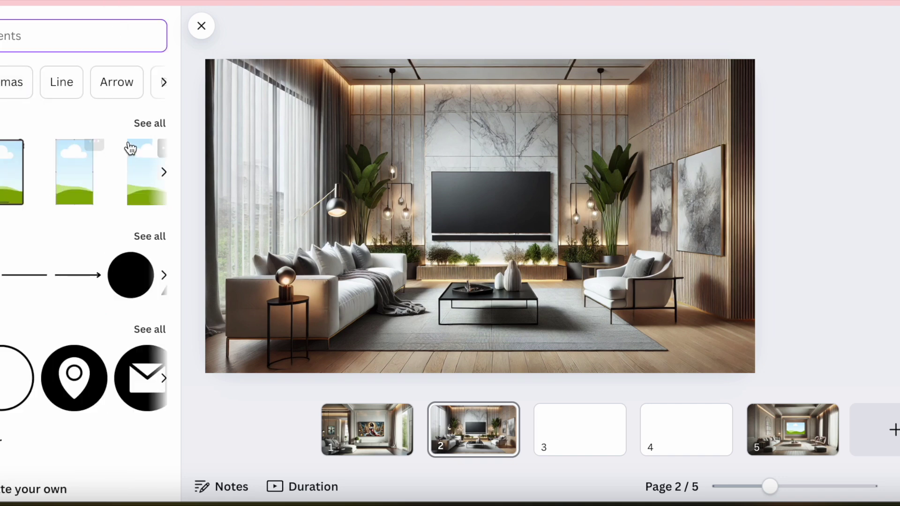
pyautogui.click(145, 124)
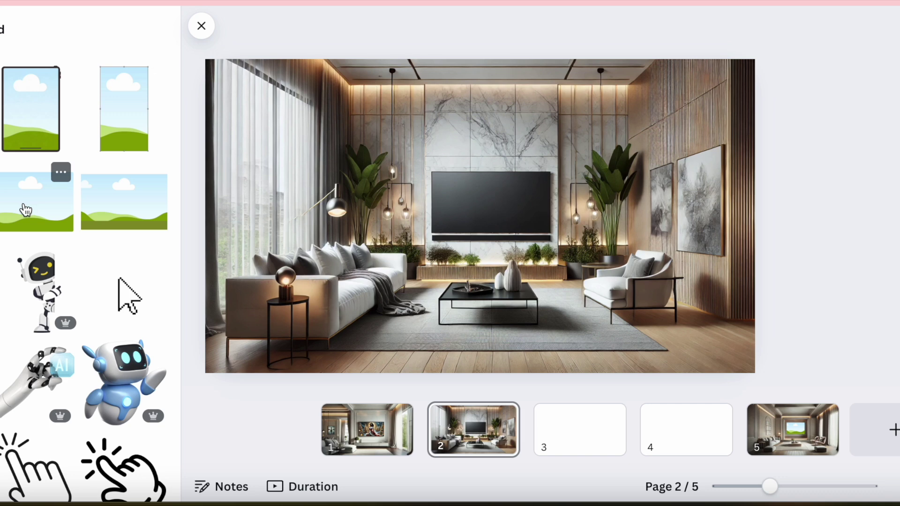
pyautogui.click(25, 210)
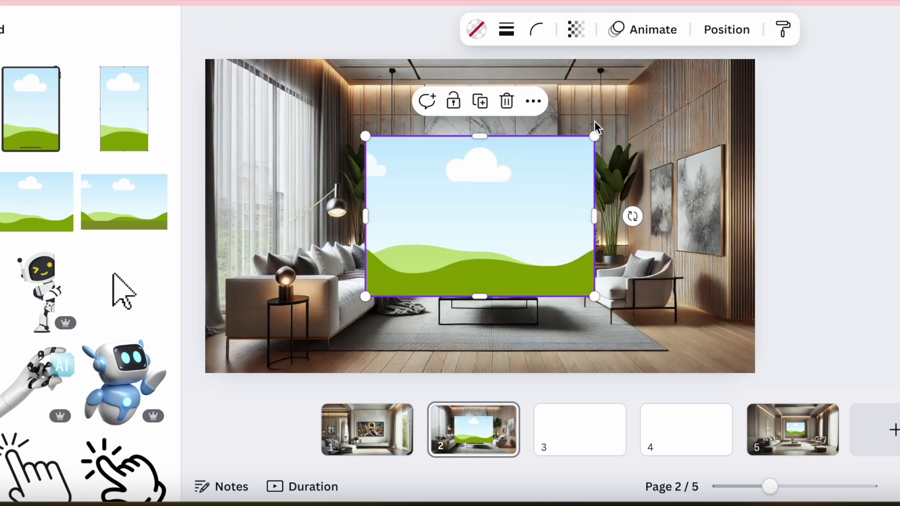
# - Move and resize the landscape frame to cover the TV screen above the soundbar from edge to edge, and deselect it
pyautogui.moveTo(595, 135); pyautogui.dragTo(497, 232)
pyautogui.moveTo(420, 249); pyautogui.dragTo(482, 210)
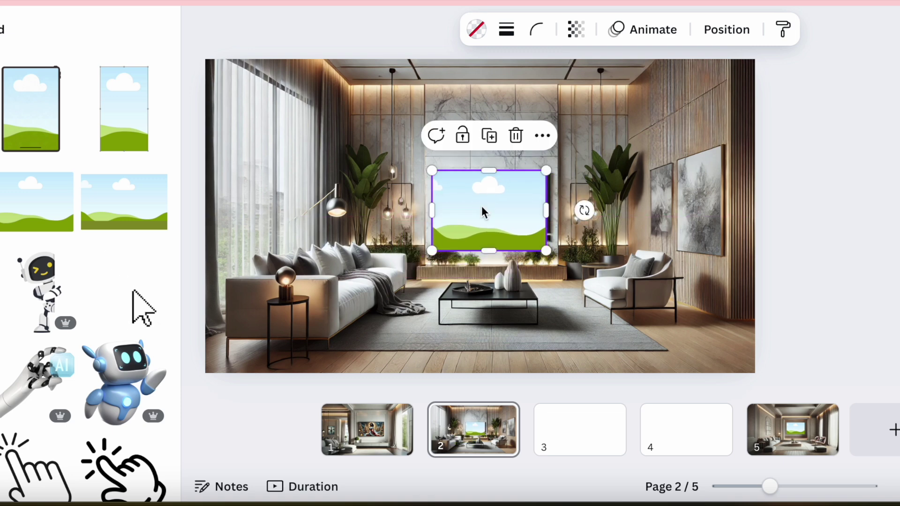
pyautogui.moveTo(546, 250); pyautogui.dragTo(550, 207)
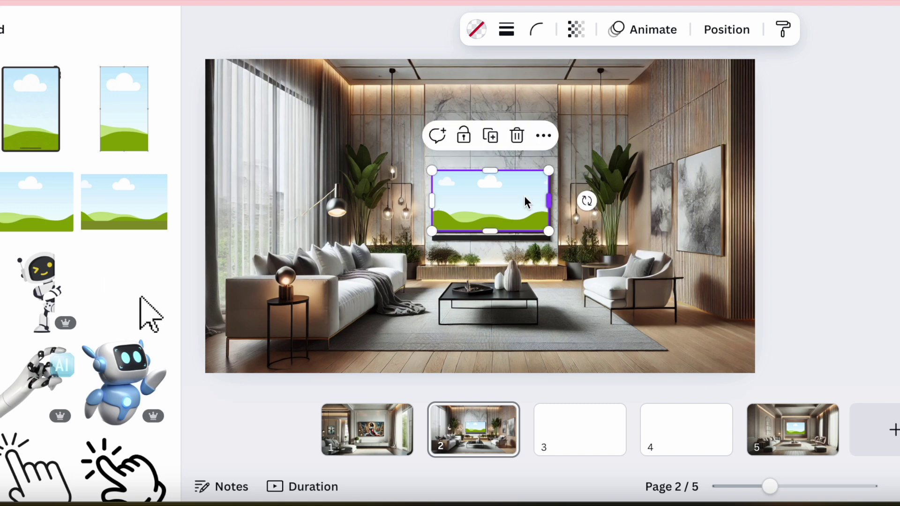
pyautogui.moveTo(488, 168); pyautogui.dragTo(481, 173)
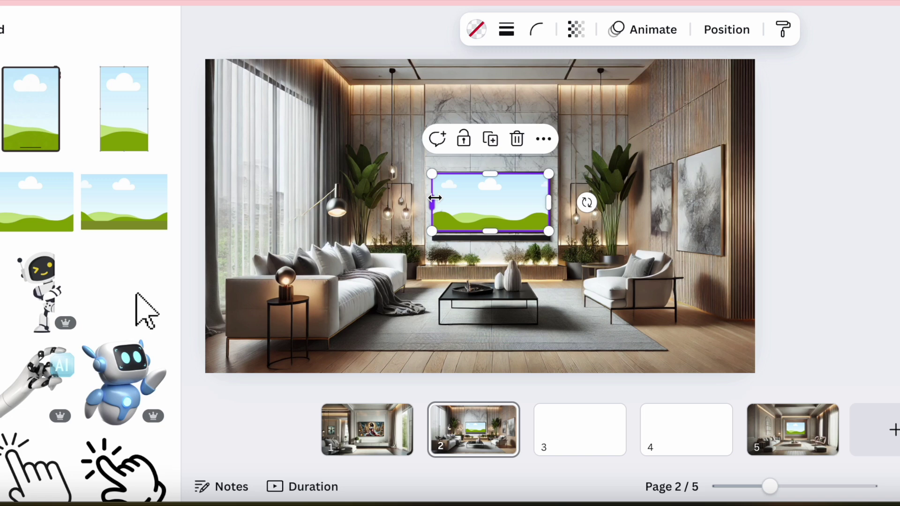
pyautogui.moveTo(437, 199); pyautogui.dragTo(437, 199)
pyautogui.press('Escape')
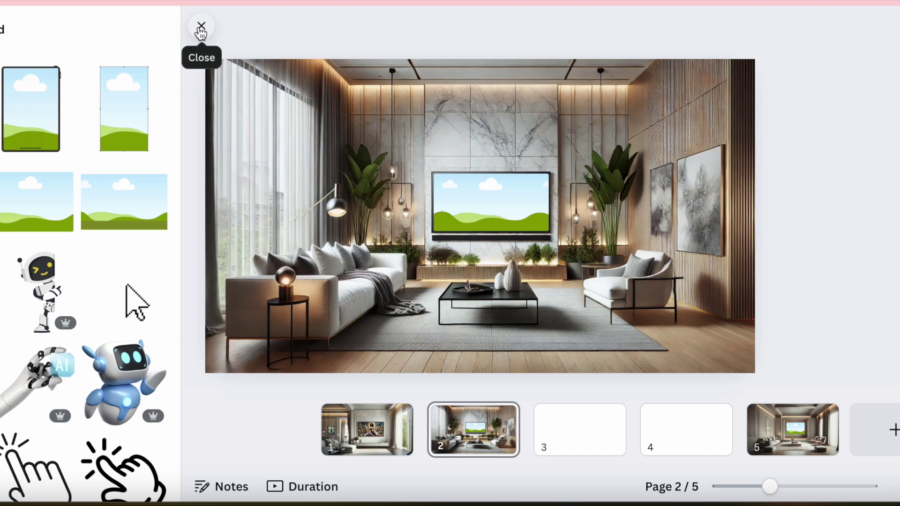
# - Fill the TV frame on page 2 with the uploaded snowy cabin and Christmas tree artwork
pyautogui.click(201, 27)
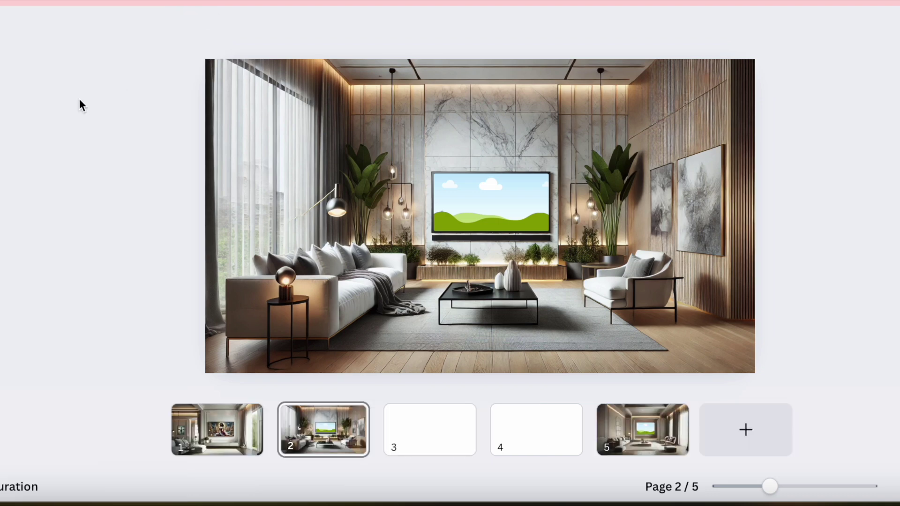
pyautogui.scroll(-3, 9, 339)
pyautogui.scroll(1, 9, 338)
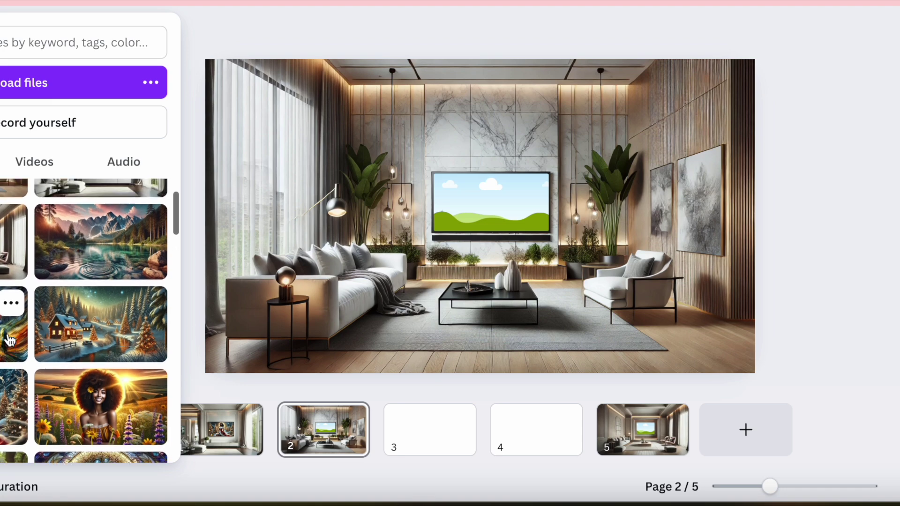
pyautogui.click(118, 337)
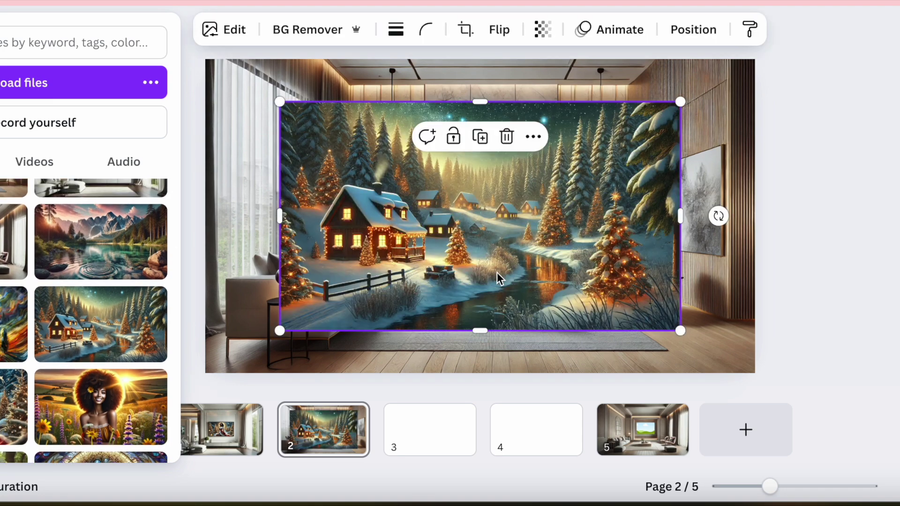
pyautogui.moveTo(485, 219); pyautogui.dragTo(496, 219)
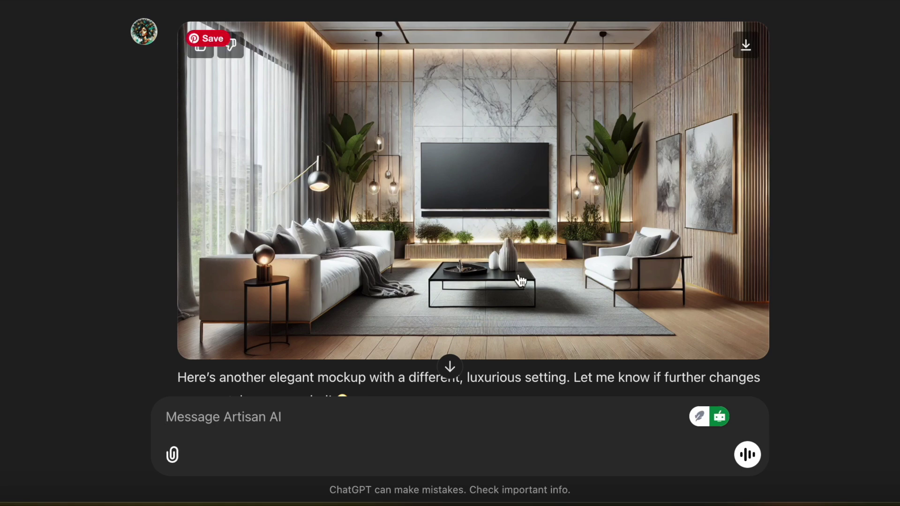
# - Switch to ChatGPT and send the prompt "great! lets do another one different setting"
pyautogui.scroll(-3, 515, 279)
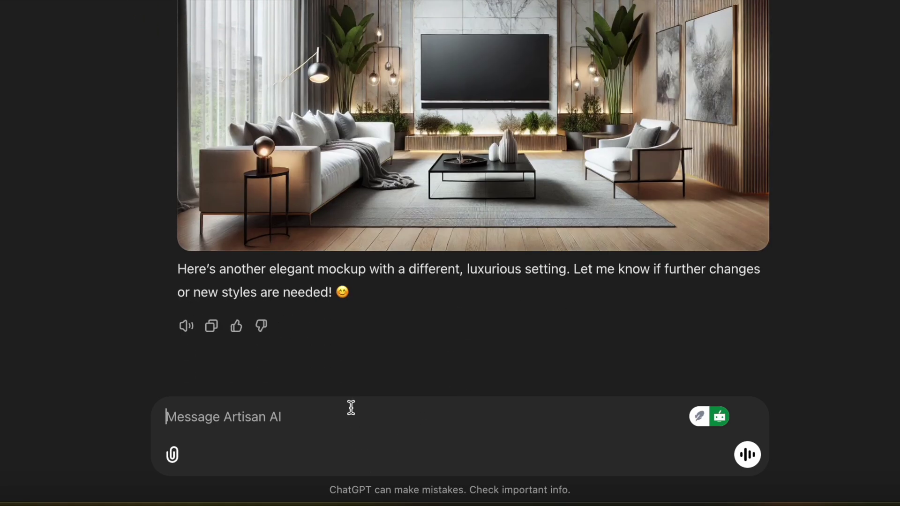
pyautogui.write('great! lets don another one different ste')
pyautogui.press('BackSpace')
pyautogui.press('BackSpace')
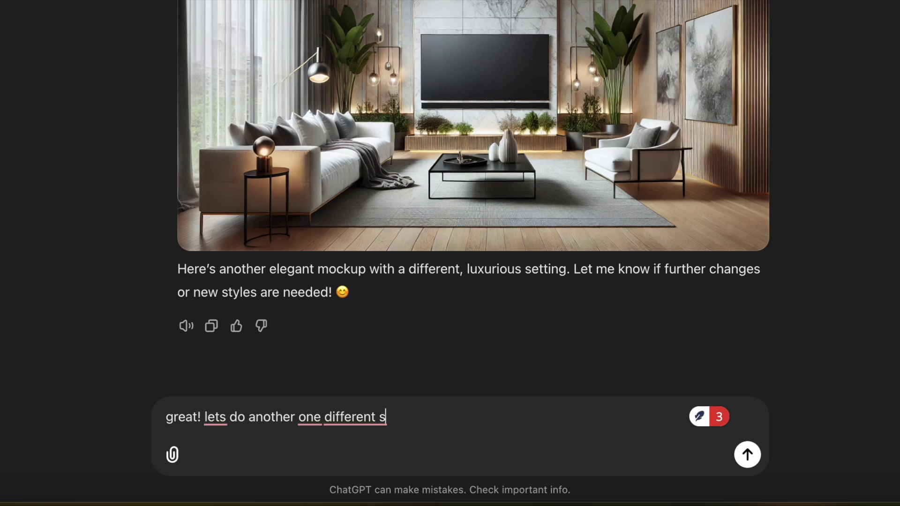
pyautogui.write('etting')
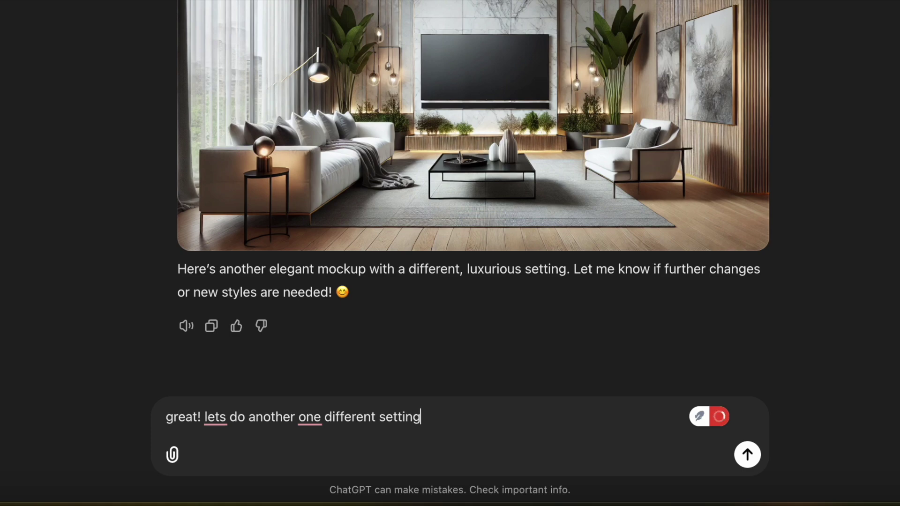
pyautogui.press('Return')
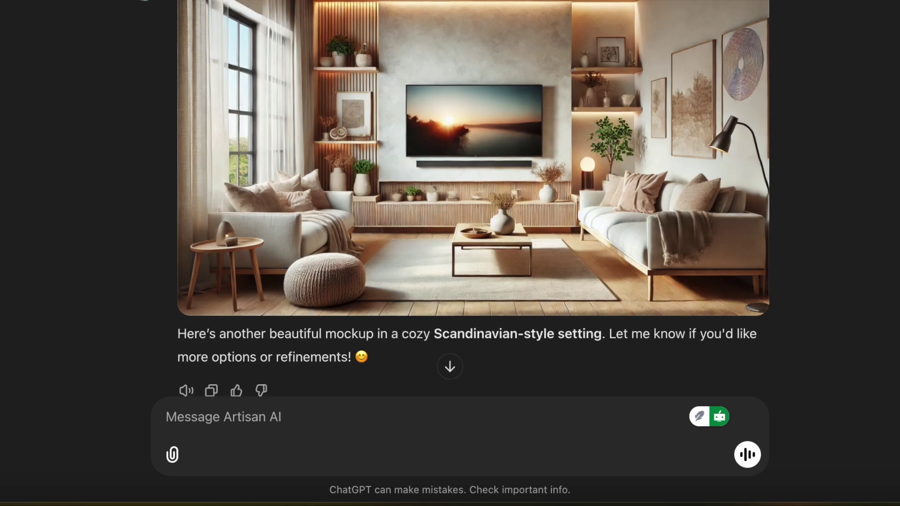
# - Copy the generated Scandinavian-style living room image and paste it onto page 3 in Canva
pyautogui.scroll(2, 769, 268)
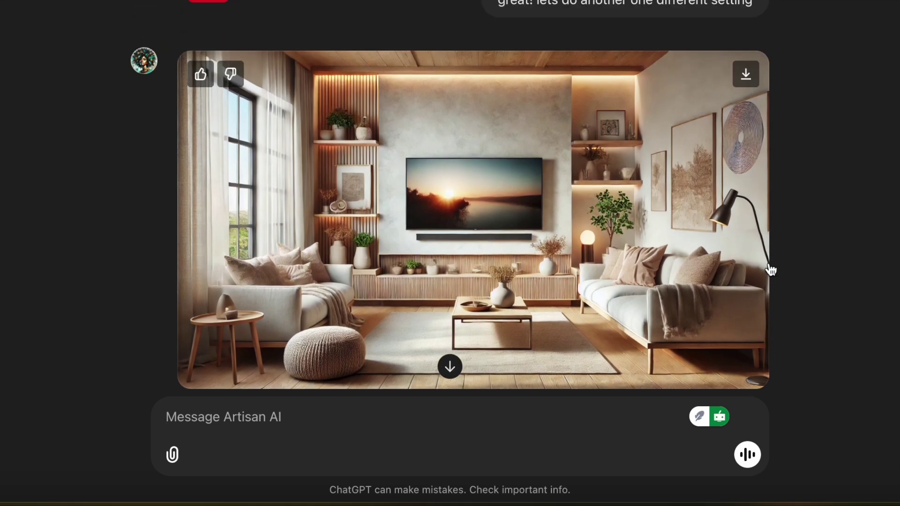
pyautogui.rightClick(553, 183)
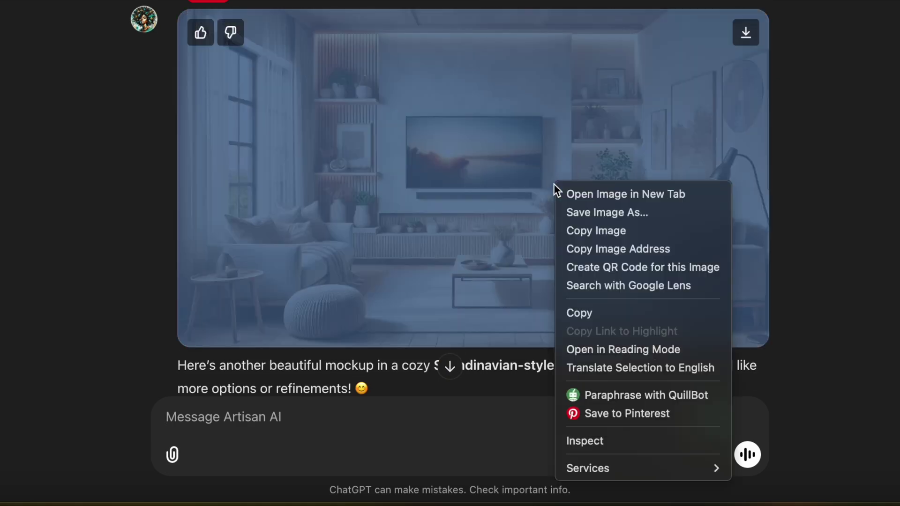
pyautogui.click(596, 232)
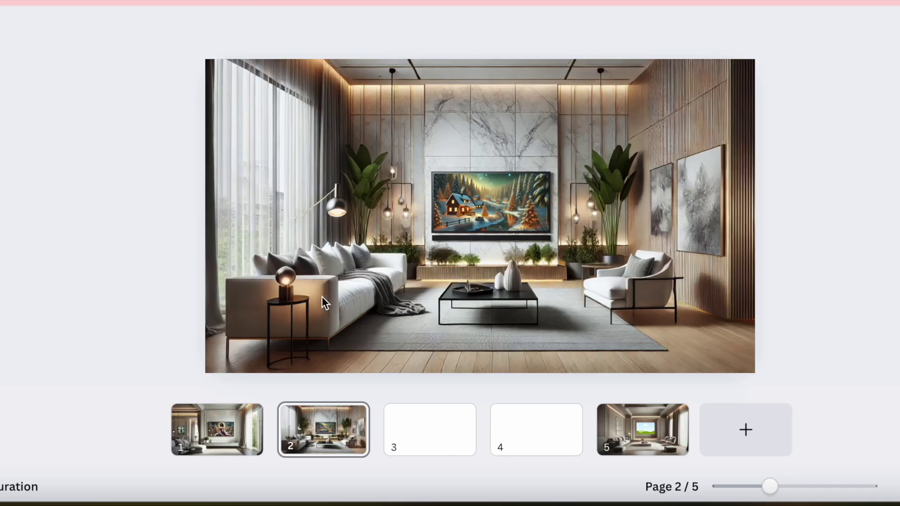
pyautogui.click(404, 447)
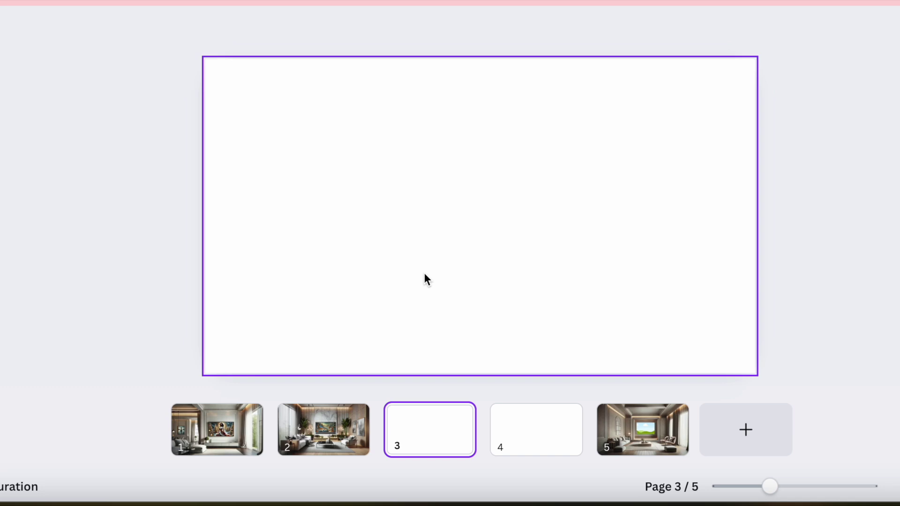
pyautogui.hotkey('ctrl', 'v')
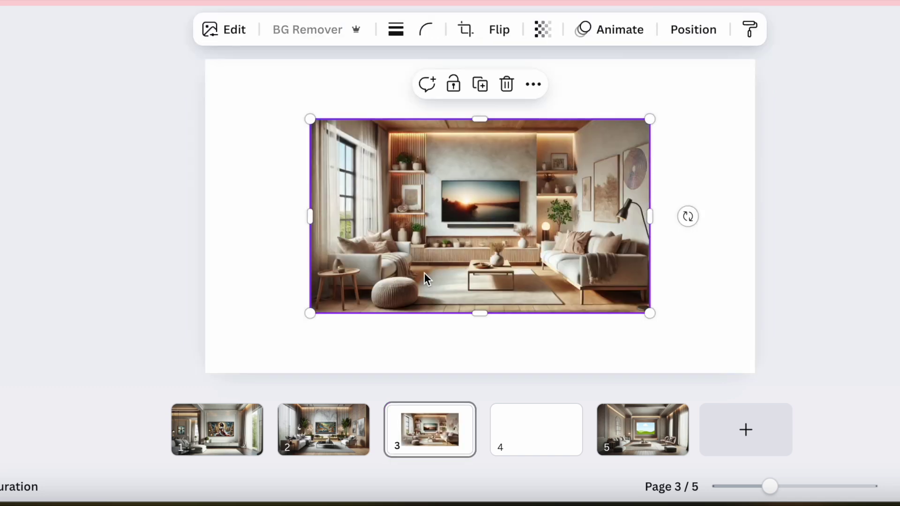
# - Set the pasted Scandinavian-style living room image as the background of page 3
pyautogui.click(532, 88)
pyautogui.scroll(-3, 659, 431)
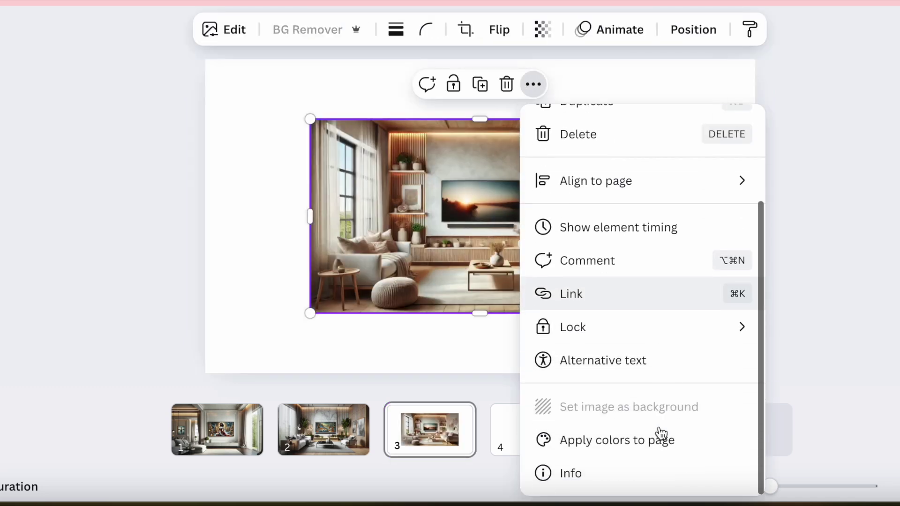
pyautogui.click(688, 410)
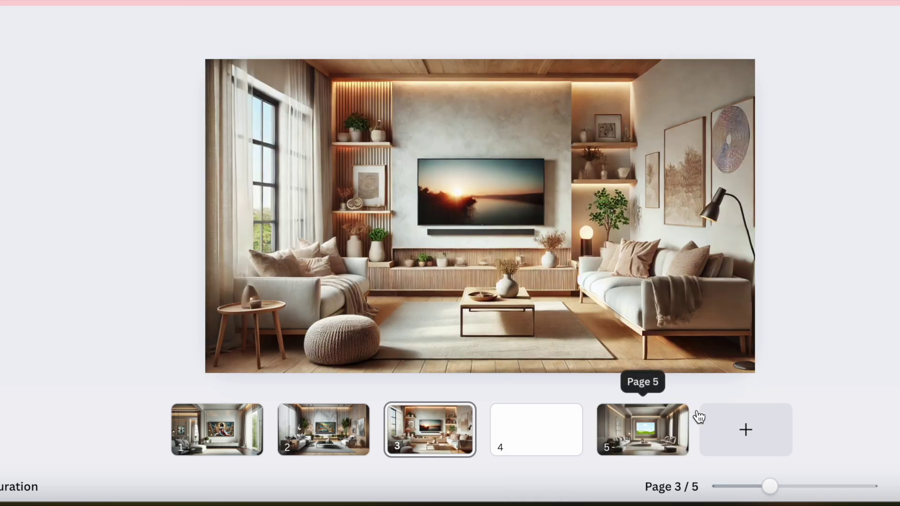
# - Add the plain landscape frame from the recently used elements to page 3 and size it over the TV screen
pyautogui.click(1, 181)
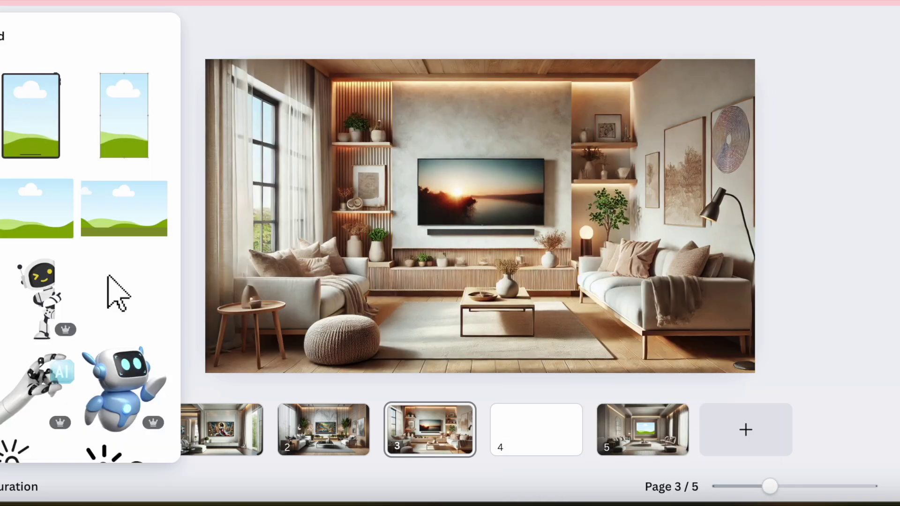
pyautogui.click(21, 204)
pyautogui.click(201, 26)
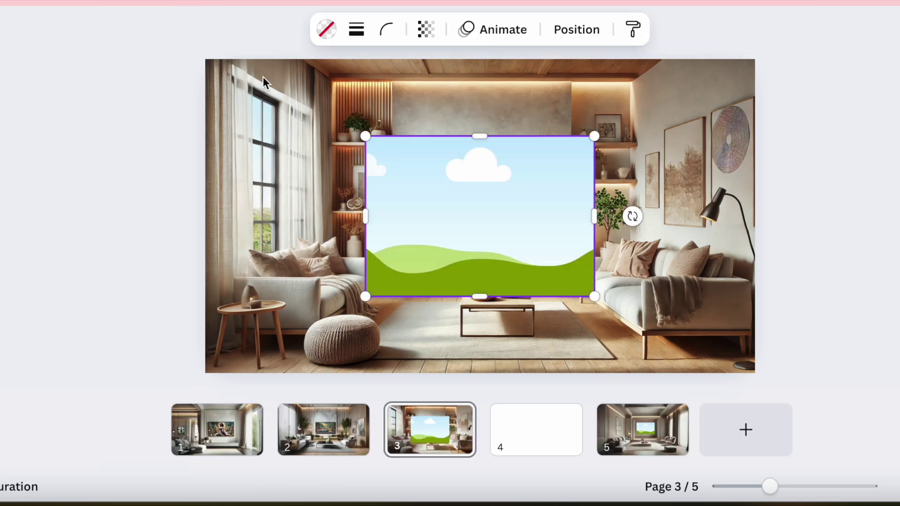
pyautogui.moveTo(365, 136); pyautogui.dragTo(442, 187)
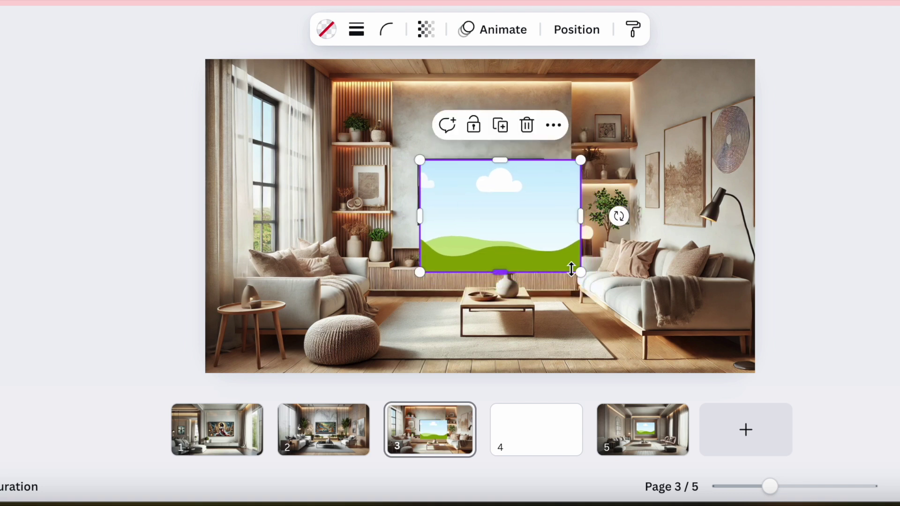
pyautogui.moveTo(578, 271); pyautogui.dragTo(542, 197)
pyautogui.click(867, 305)
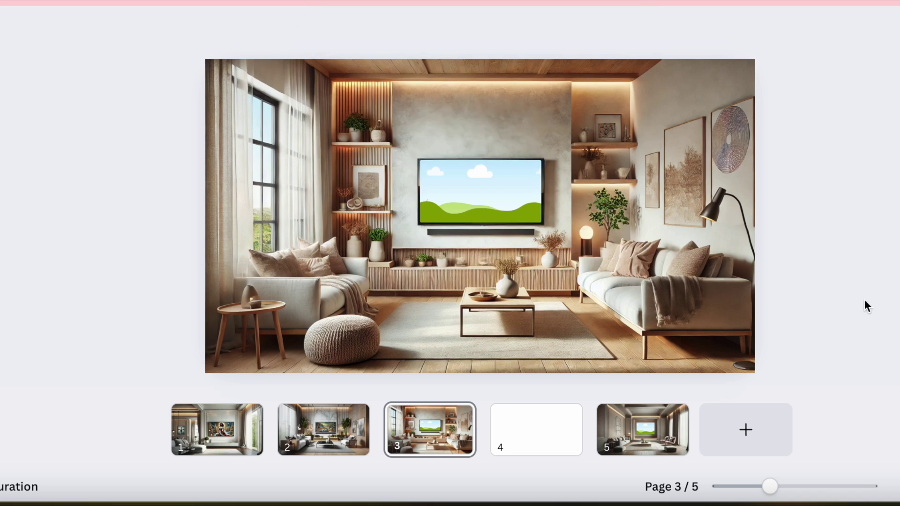
# - Fine-tune the side edges of the landscape frame so that it covers the TV screen's full width
pyautogui.click(510, 195)
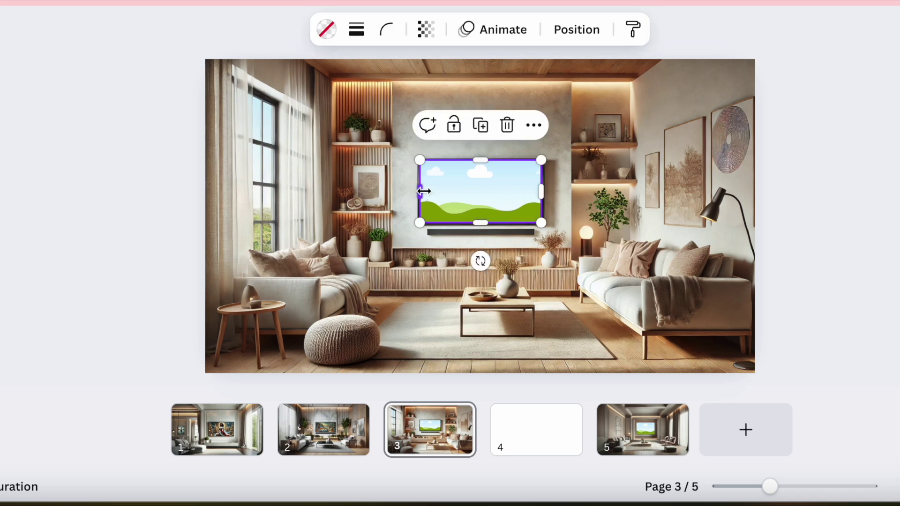
pyautogui.moveTo(420, 189); pyautogui.dragTo(421, 189)
pyautogui.moveTo(547, 193); pyautogui.dragTo(545, 195)
pyautogui.click(870, 295)
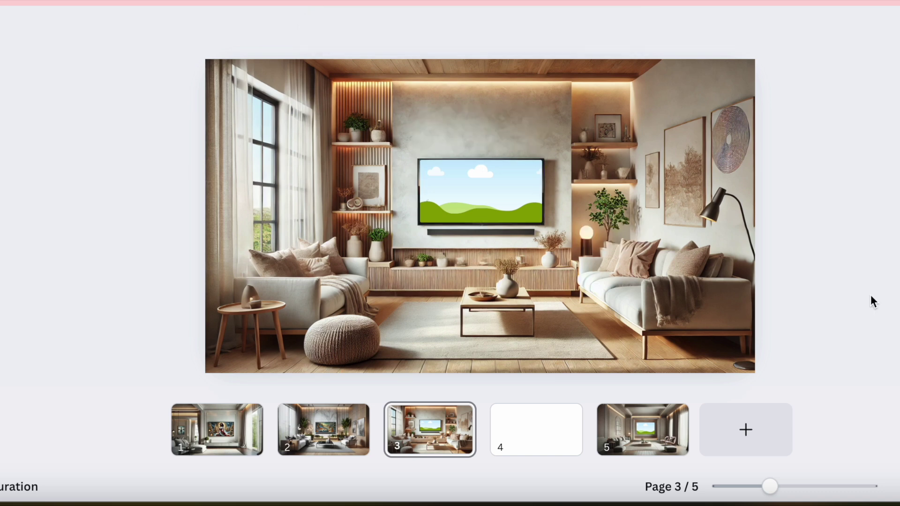
pyautogui.click(478, 183)
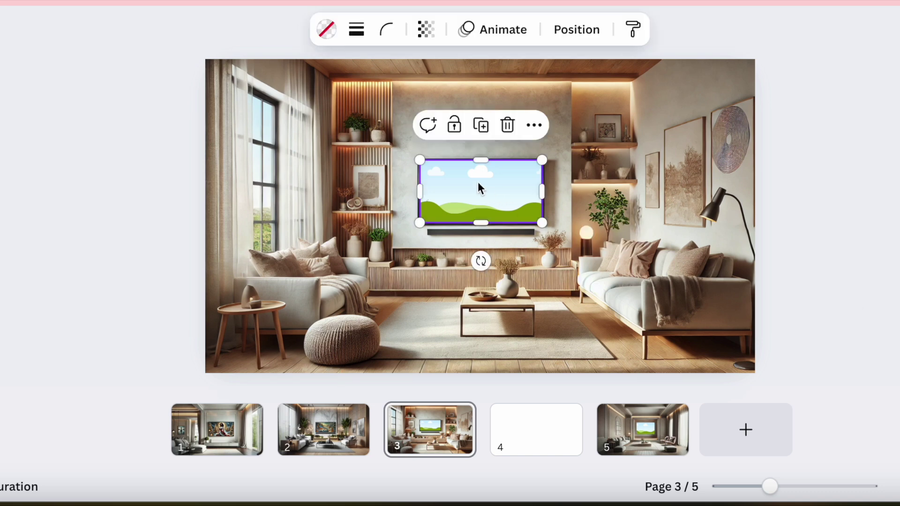
pyautogui.moveTo(416, 191); pyautogui.dragTo(417, 191)
pyautogui.press('Escape')
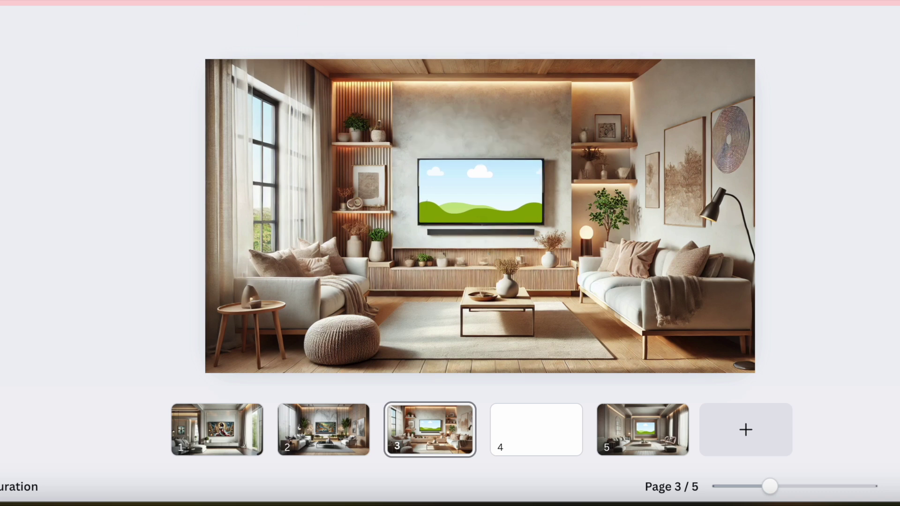
pyautogui.click(517, 192)
pyautogui.moveTo(545, 191); pyautogui.dragTo(545, 193)
pyautogui.click(863, 289)
# - Lock the landscape frame over the TV on page 3 and deselect it
pyautogui.click(505, 185)
pyautogui.click(457, 126)
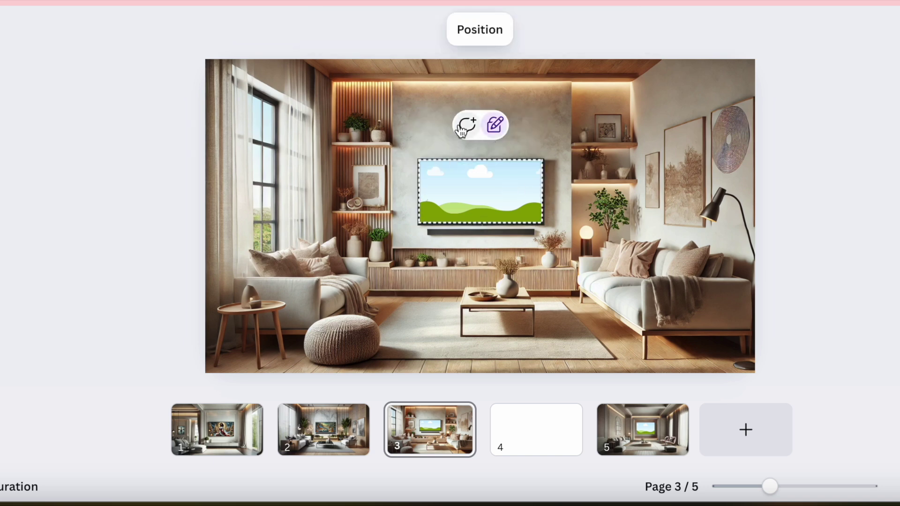
pyautogui.click(825, 232)
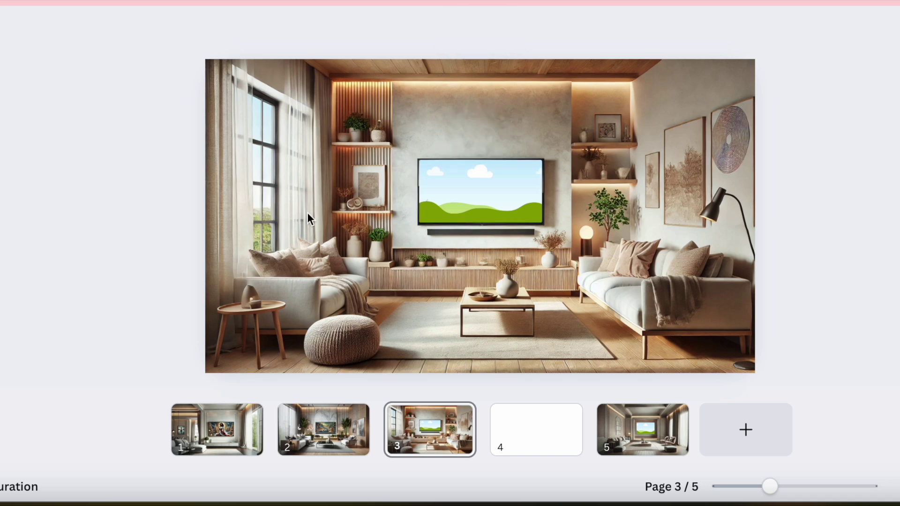
# - Fill the TV frame on page 3 with the uploaded painting of a colorful swirling sky over a landscape
pyautogui.moveTo(0, 262)
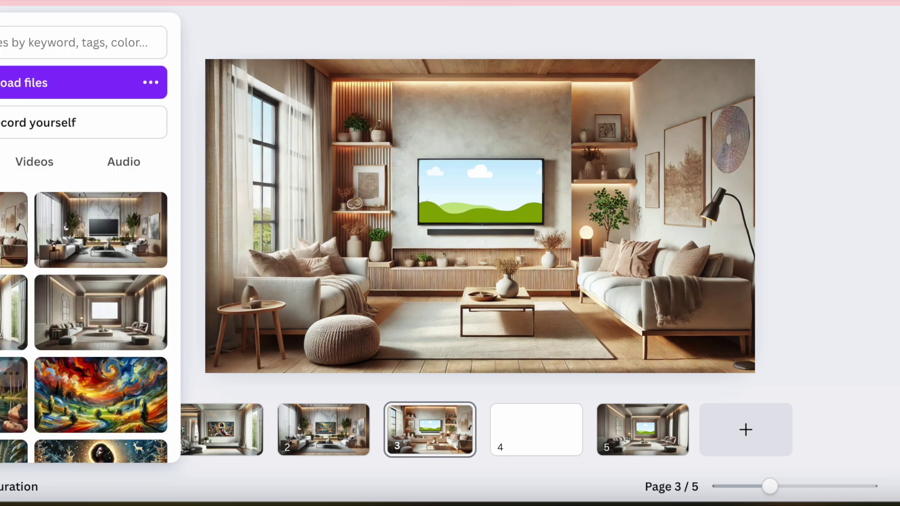
pyautogui.scroll(-1, 90, 321)
pyautogui.scroll(-2, 90, 321)
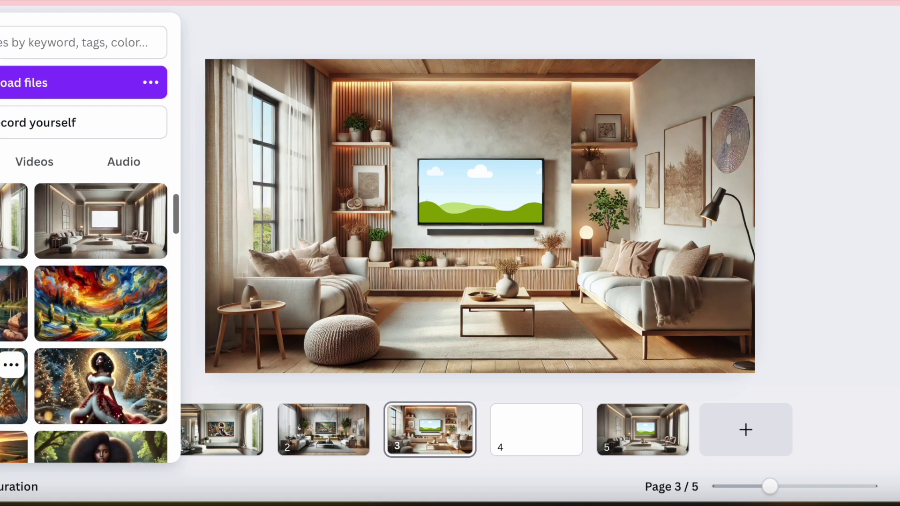
pyautogui.moveTo(102, 323)
pyautogui.moveTo(102, 323)
pyautogui.mouseDown()
pyautogui.moveTo(493, 220)
pyautogui.moveTo(519, 237)
pyautogui.mouseUp()
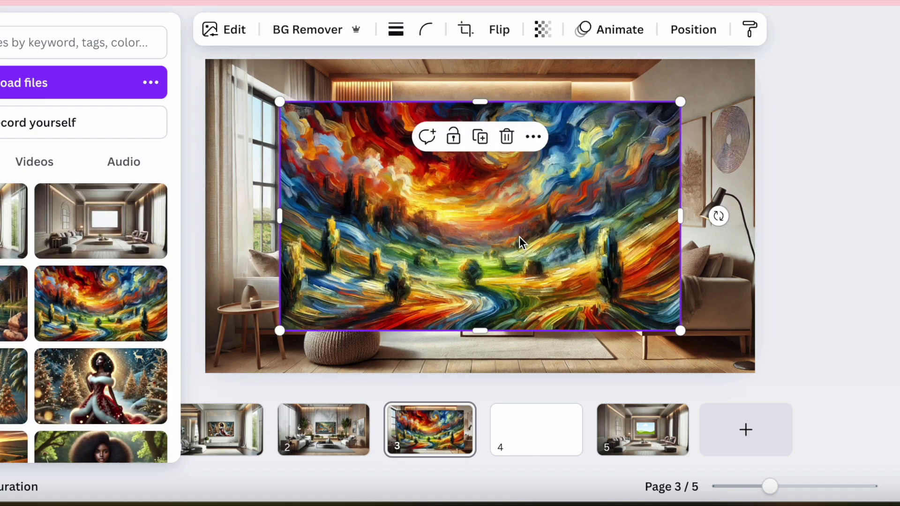
pyautogui.moveTo(479, 203); pyautogui.dragTo(480, 185)
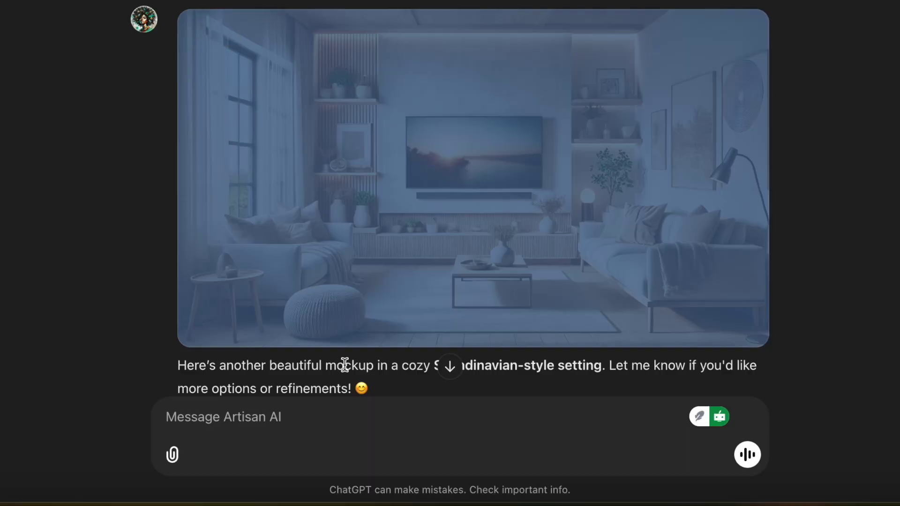
# - Switch to ChatGPT and send the prompt "give me one more..luxury setting"
pyautogui.click(364, 409)
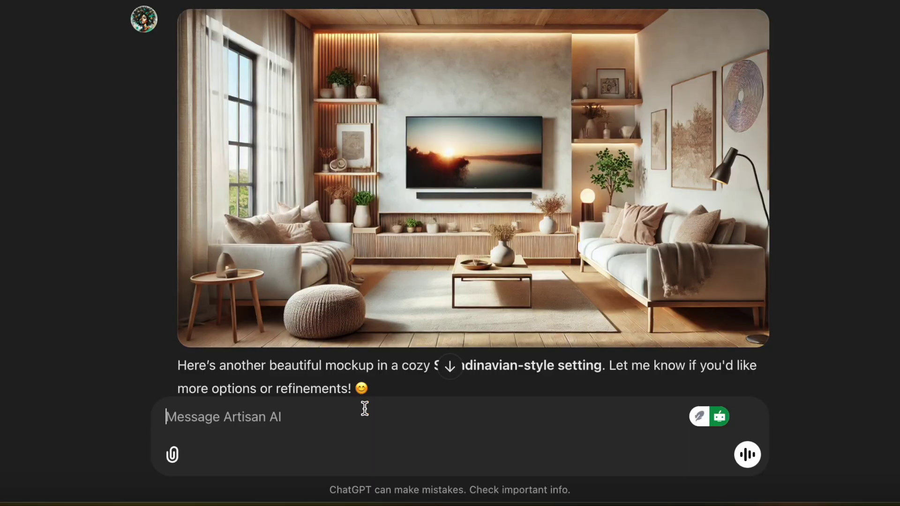
pyautogui.write('give ')
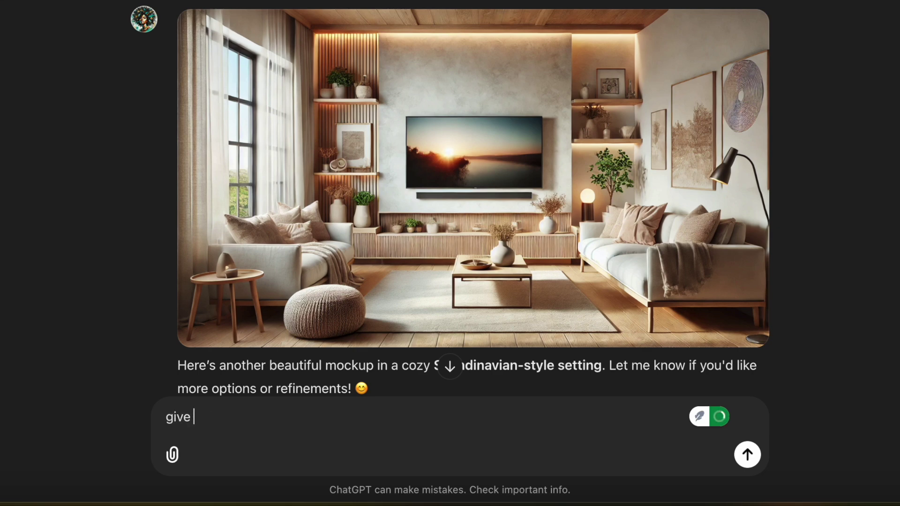
pyautogui.write('me one more')
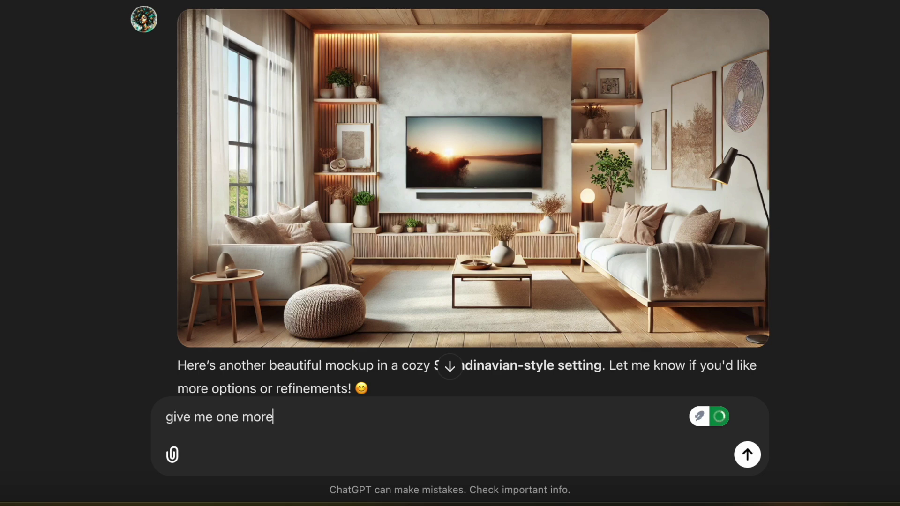
pyautogui.write('..luxury setting')
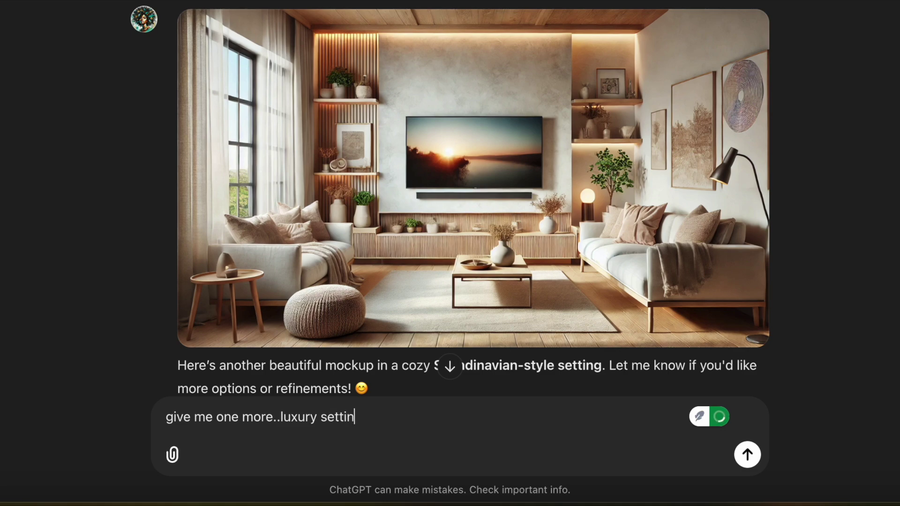
pyautogui.press('Return')
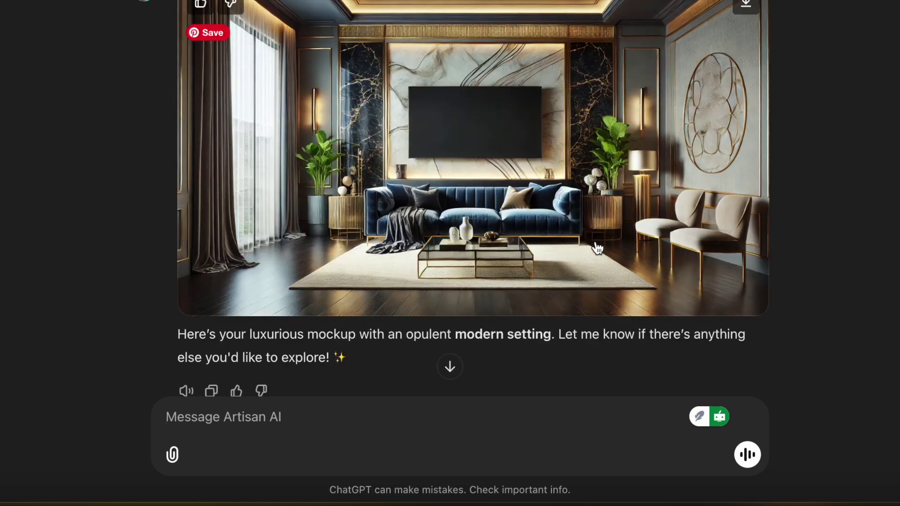
# - Copy the generated luxury living room image from ChatGPT and paste it onto blank page 4 of the Canva design
pyautogui.scroll(2, 600, 248)
pyautogui.rightClick(498, 215)
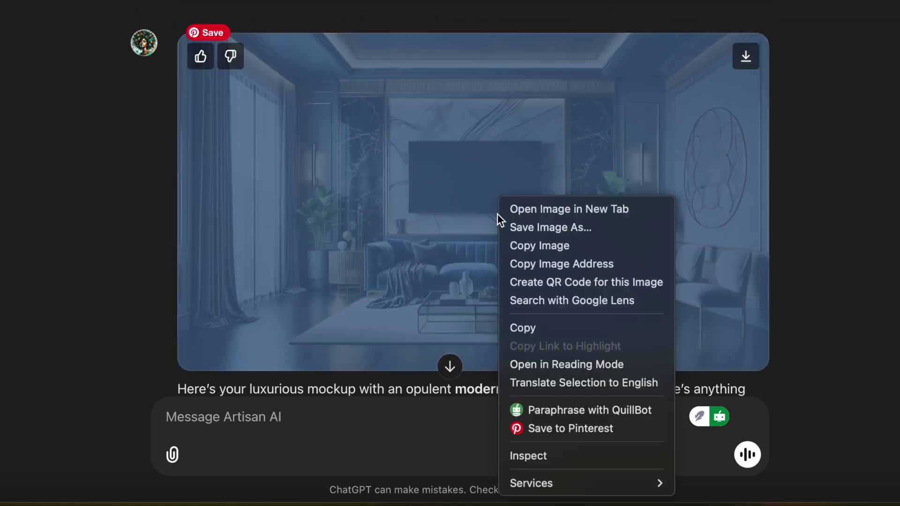
pyautogui.click(545, 248)
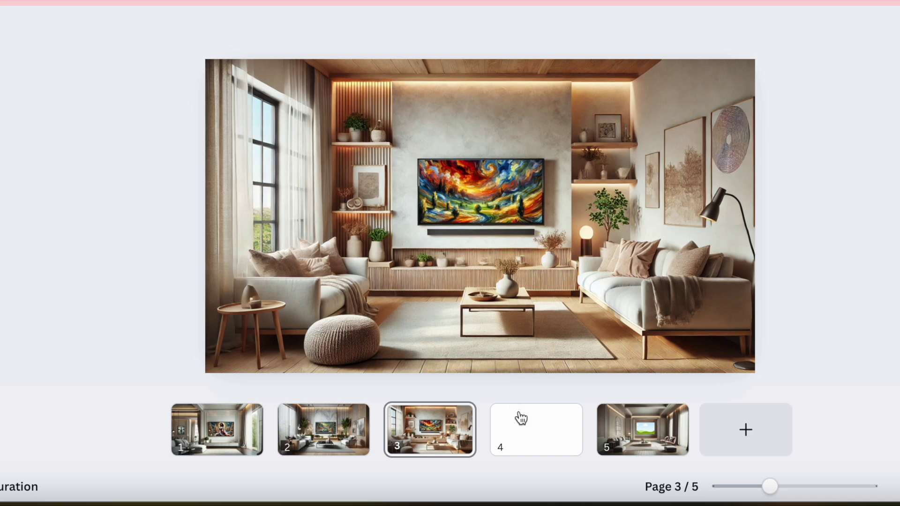
pyautogui.click(537, 439)
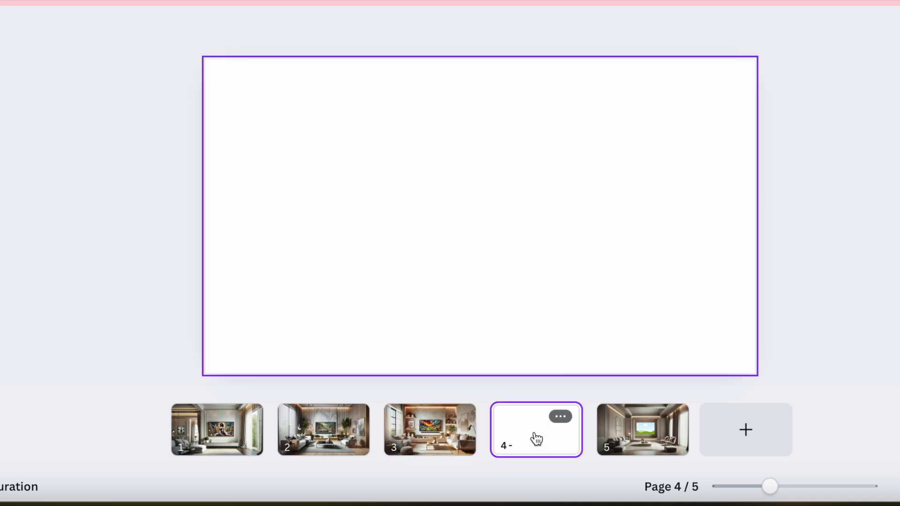
pyautogui.rightClick(477, 237)
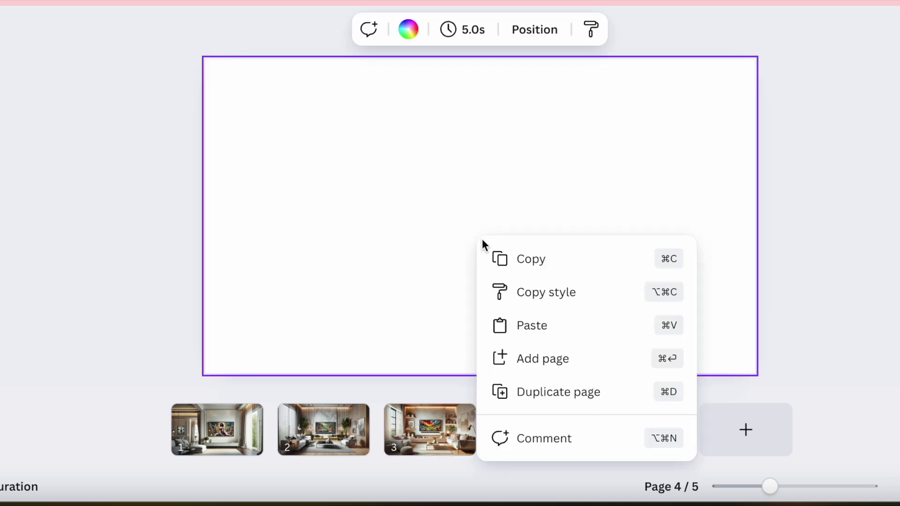
pyautogui.click(551, 331)
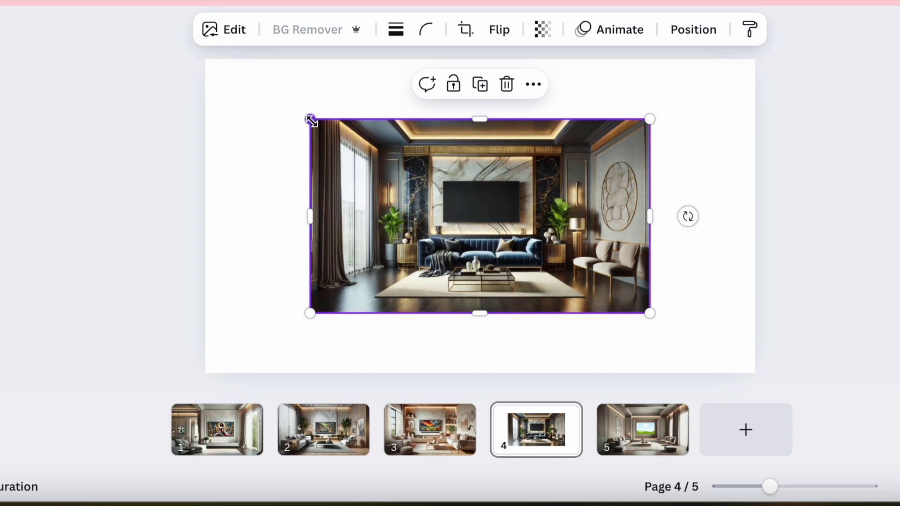
# - Enlarge the luxury living room image from opposite corners until it fills page 4, and deselect it
pyautogui.moveTo(310, 119); pyautogui.dragTo(193, 80)
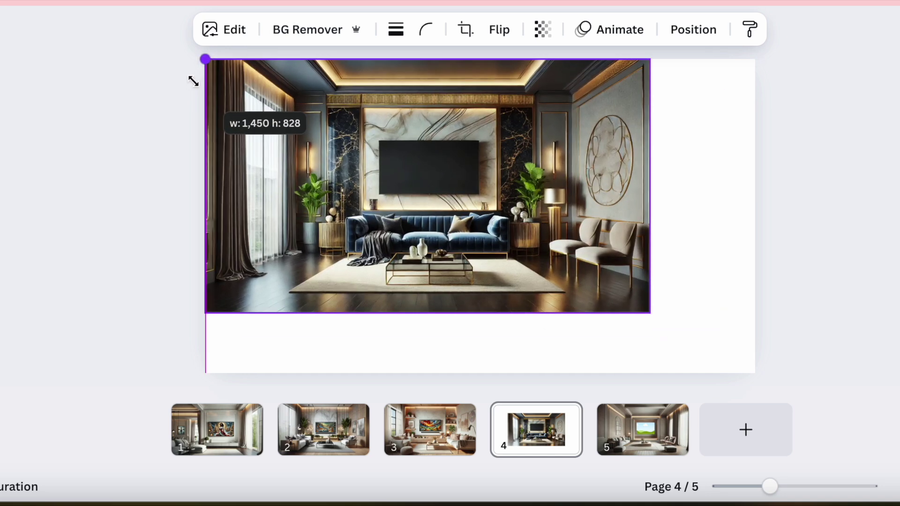
pyautogui.moveTo(651, 317); pyautogui.dragTo(744, 394)
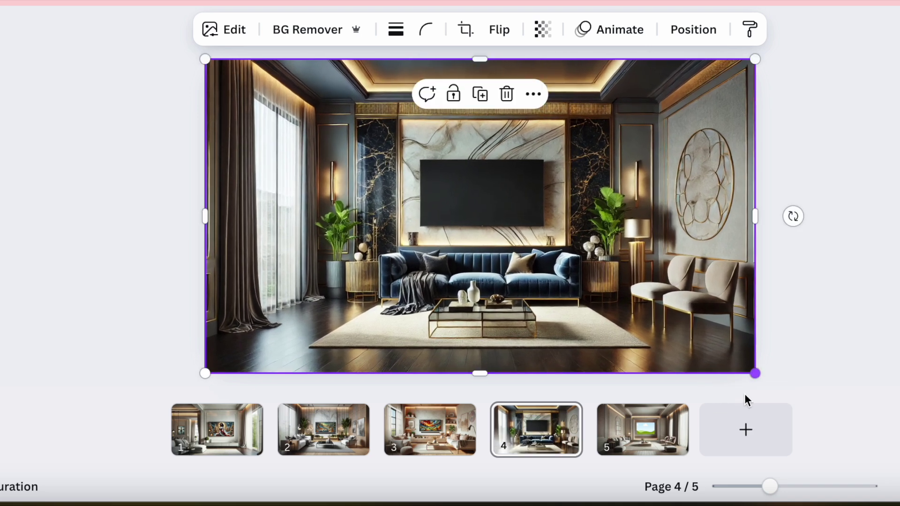
pyautogui.click(853, 291)
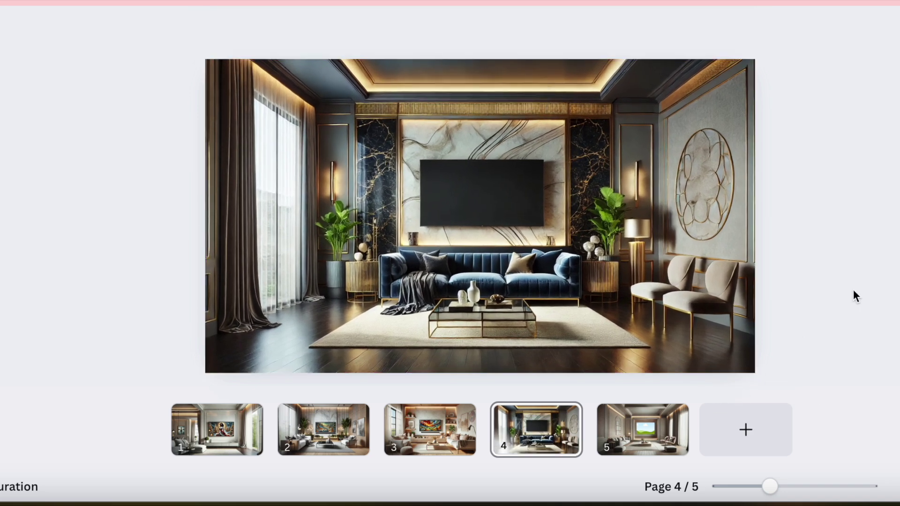
# - Add a landscape frame to page 4, align it with the TV's upper corner and shrink it to the TV screen
pyautogui.moveTo(0, 101)
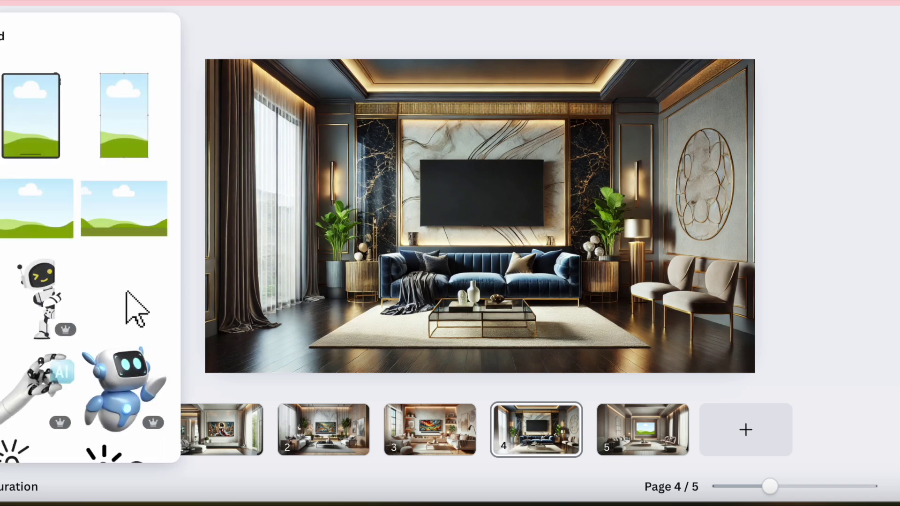
pyautogui.moveTo(41, 199)
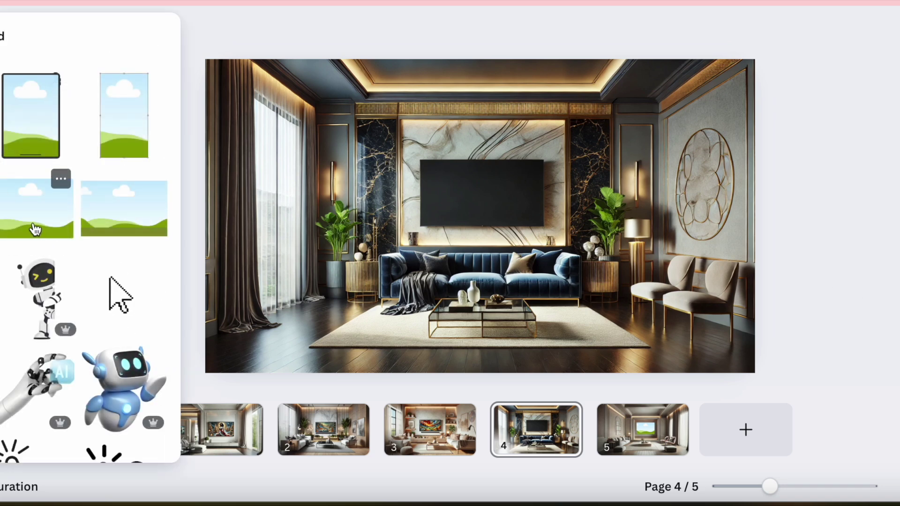
pyautogui.click(36, 228)
pyautogui.moveTo(422, 199); pyautogui.dragTo(475, 226)
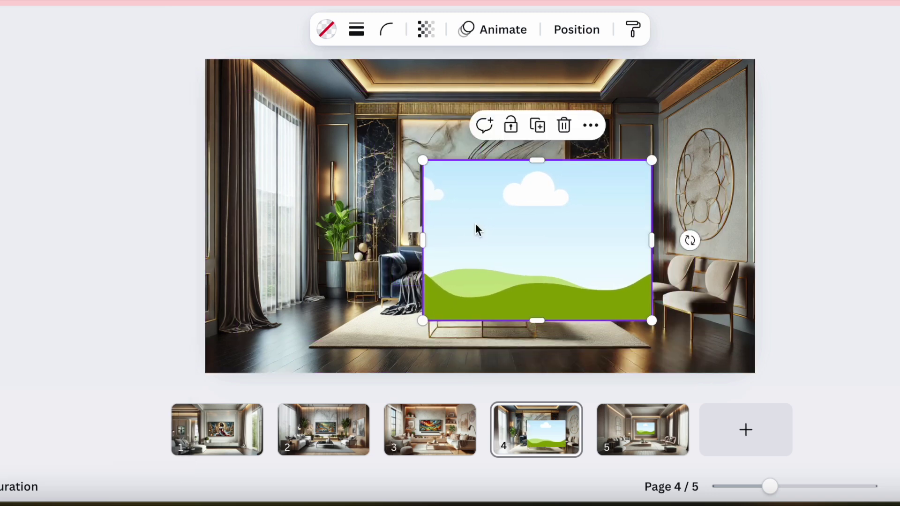
pyautogui.moveTo(651, 320); pyautogui.dragTo(542, 200)
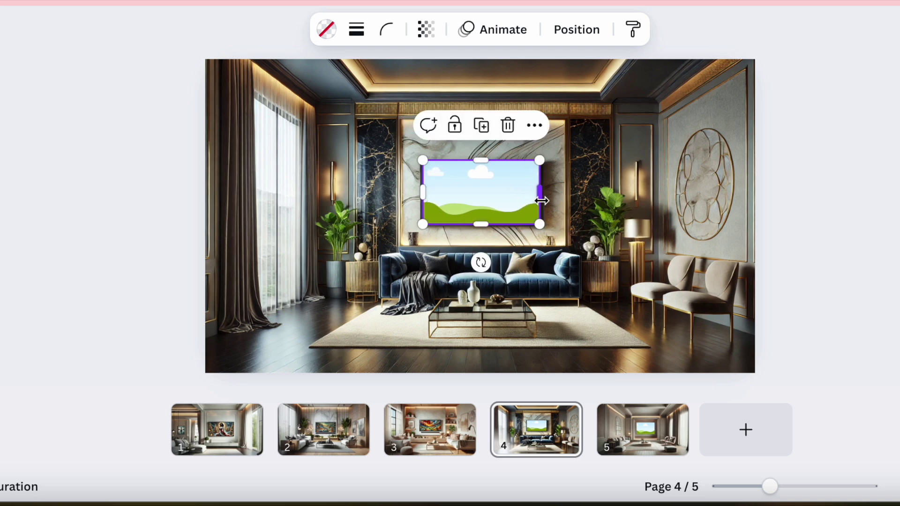
pyautogui.click(846, 233)
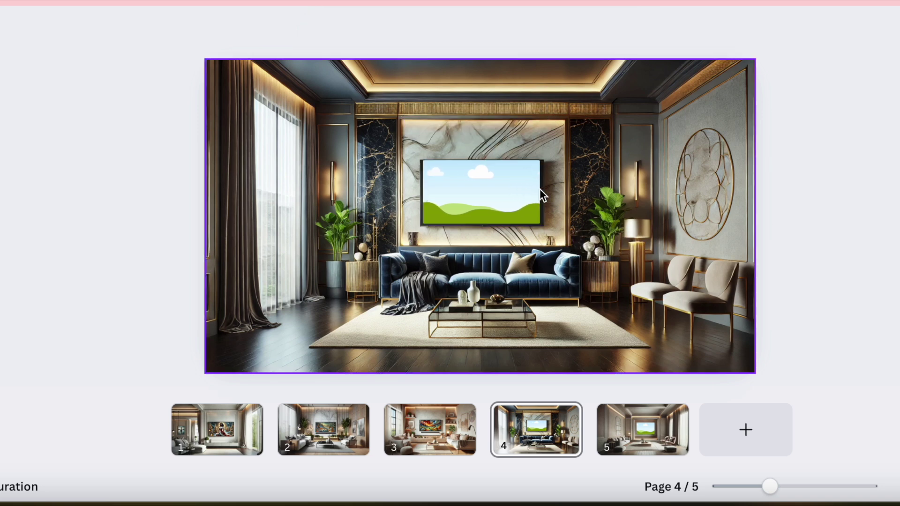
# - Fine-tune the side and upper edges of the landscape frame so that it matches the TV screen on page 4
pyautogui.click(460, 191)
pyautogui.moveTo(423, 188); pyautogui.dragTo(422, 190)
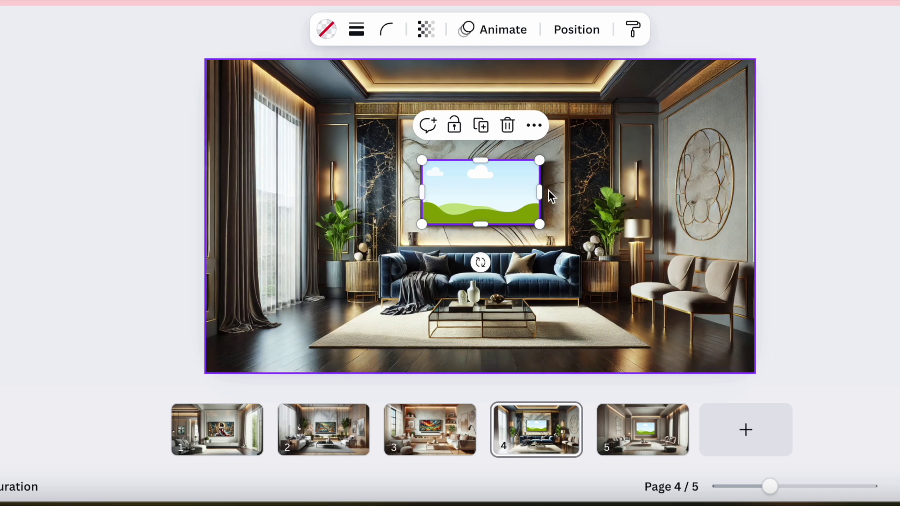
pyautogui.moveTo(541, 186); pyautogui.dragTo(539, 188)
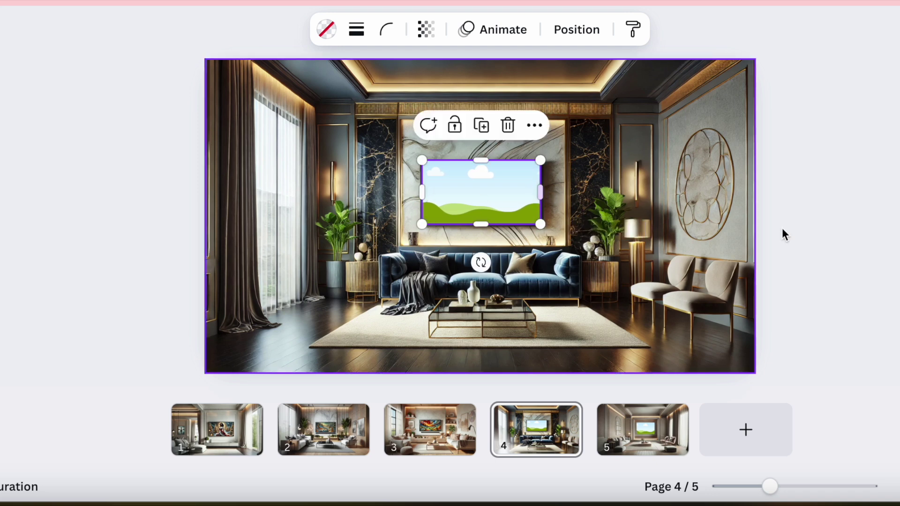
pyautogui.click(832, 256)
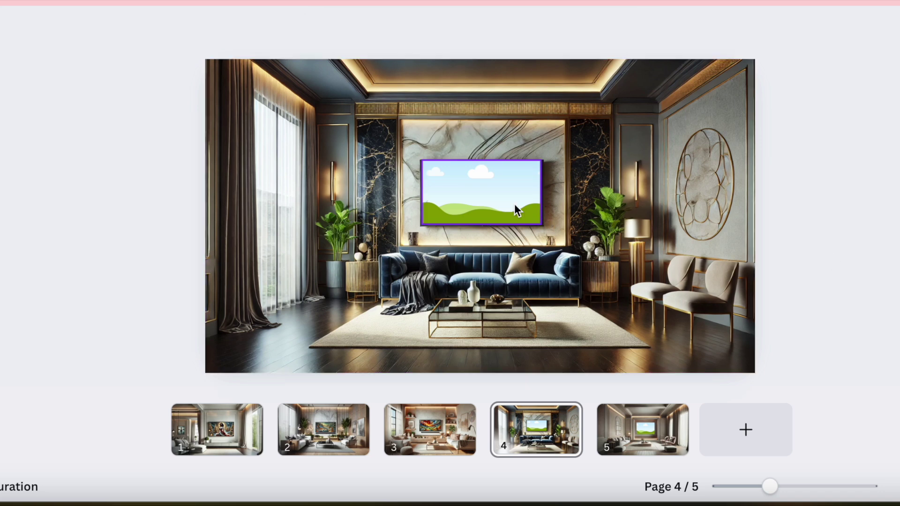
pyautogui.click(489, 193)
pyautogui.moveTo(482, 161); pyautogui.dragTo(481, 161)
pyautogui.press('Escape')
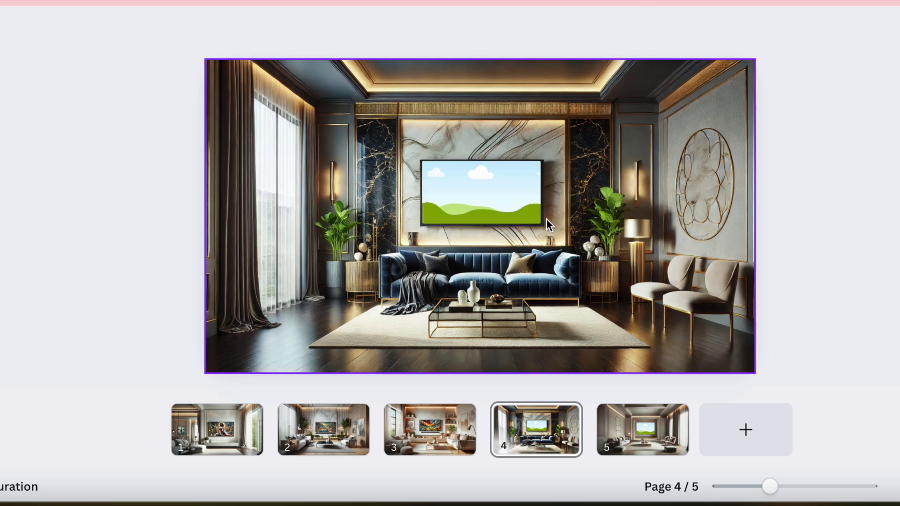
# - Lock the landscape frame over the TV on page 4 and deselect it
pyautogui.click(503, 206)
pyautogui.click(458, 127)
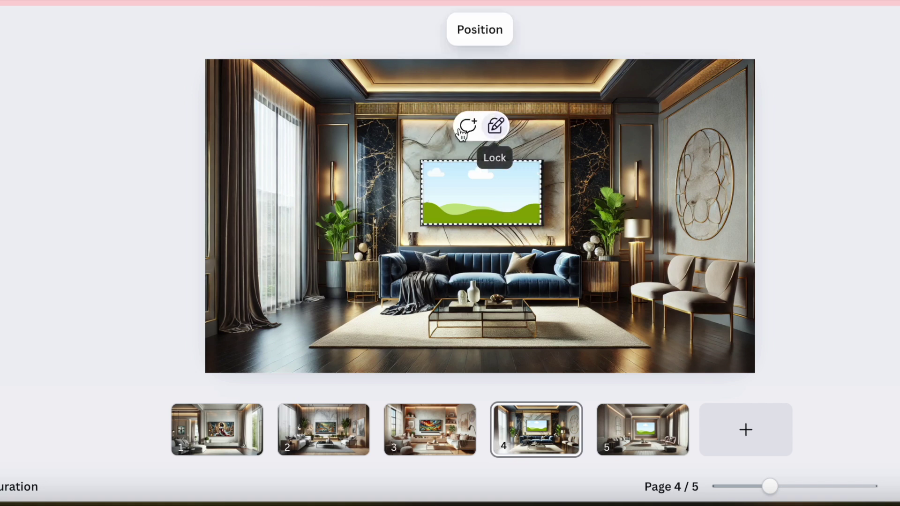
pyautogui.click(838, 238)
# - Fill the TV frame on page 4 with the uploaded painting of a mountain lake at sunset
pyautogui.moveTo(0, 251)
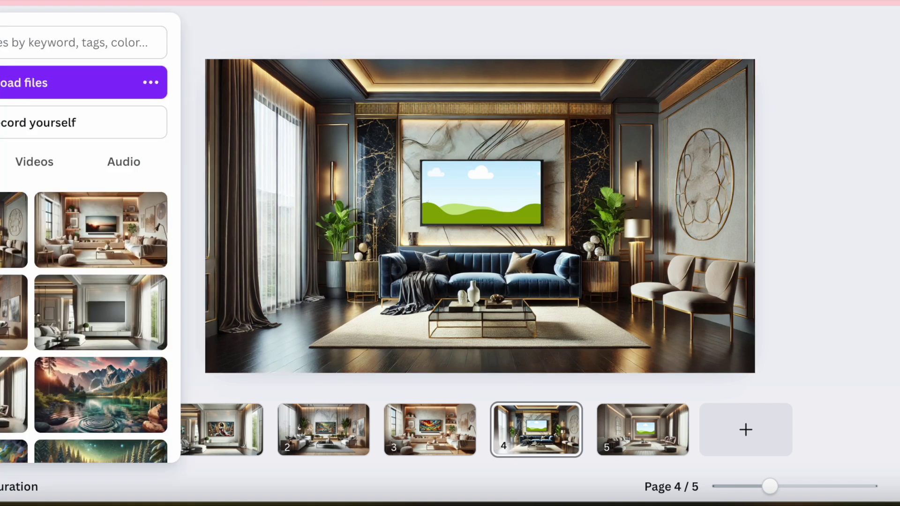
pyautogui.scroll(-2, 32, 293)
pyautogui.scroll(-1, 32, 294)
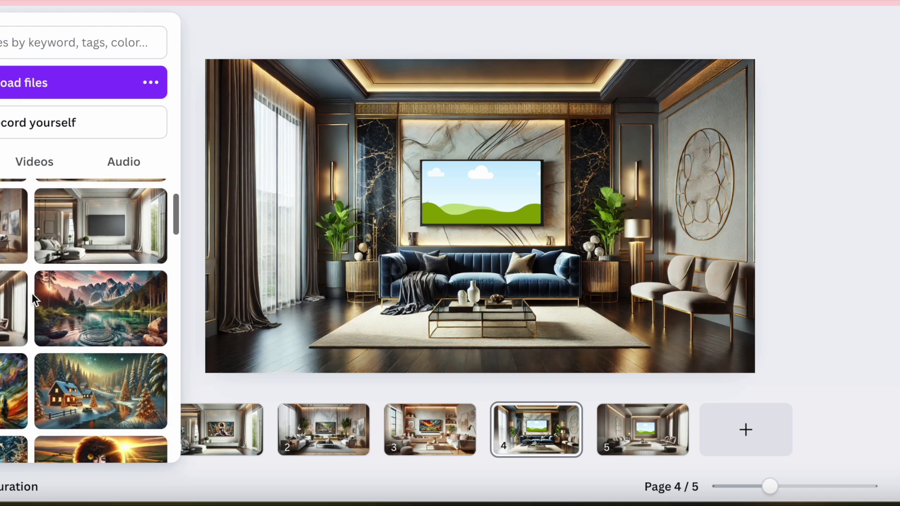
pyautogui.click(97, 312)
pyautogui.moveTo(460, 207); pyautogui.dragTo(470, 207)
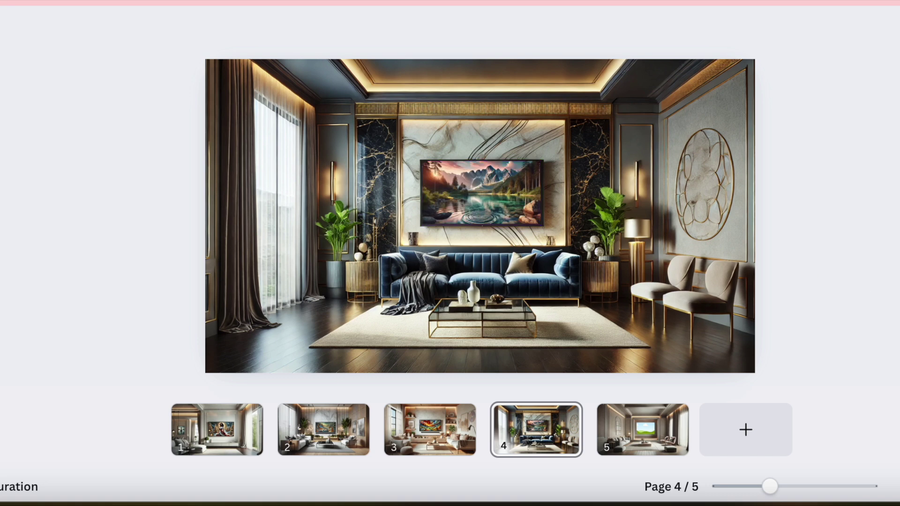